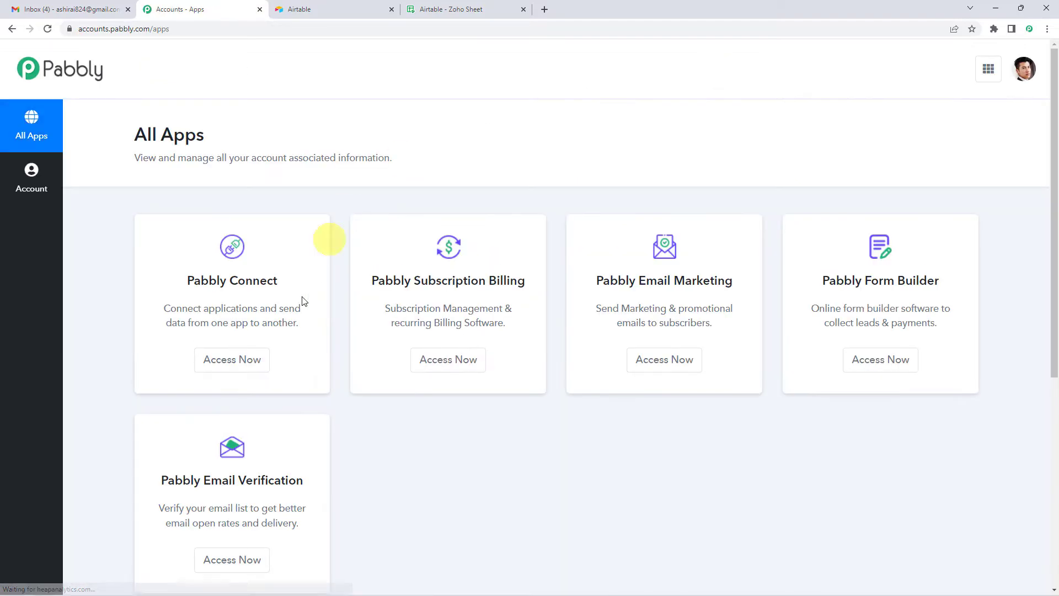
Open Pabbly Connect and create a new workflow named "Airtable To Zoho Sheets"
left_click(235, 360)
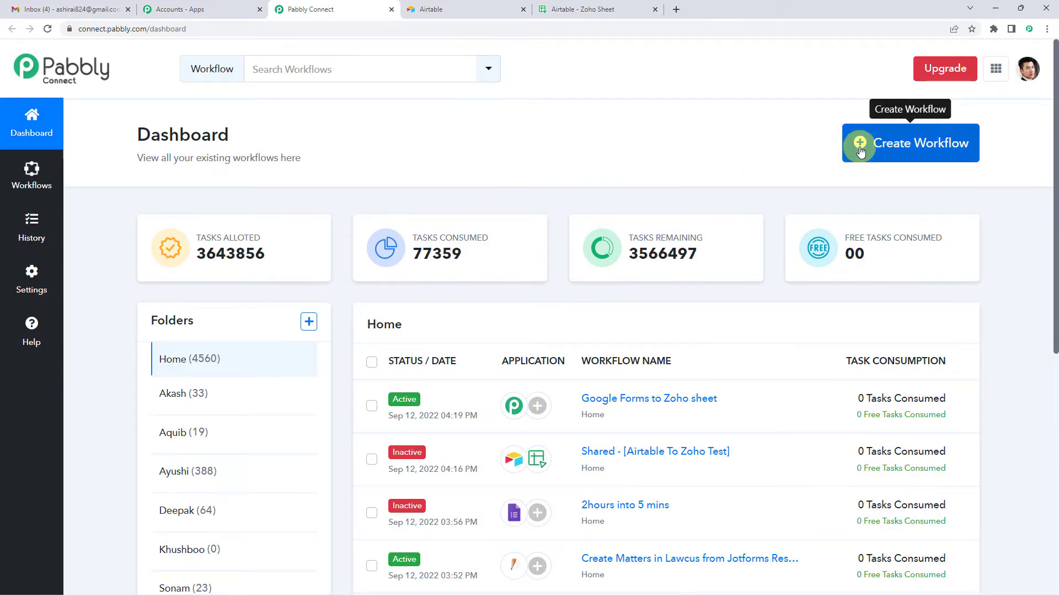
left_click(861, 151)
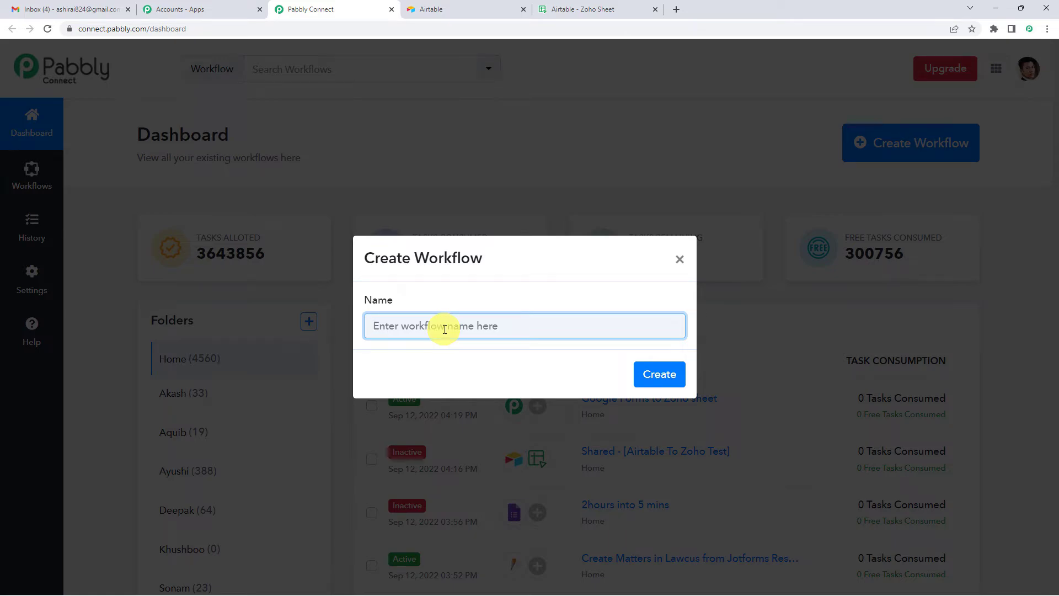
type("Airtable To Zoho Sheets")
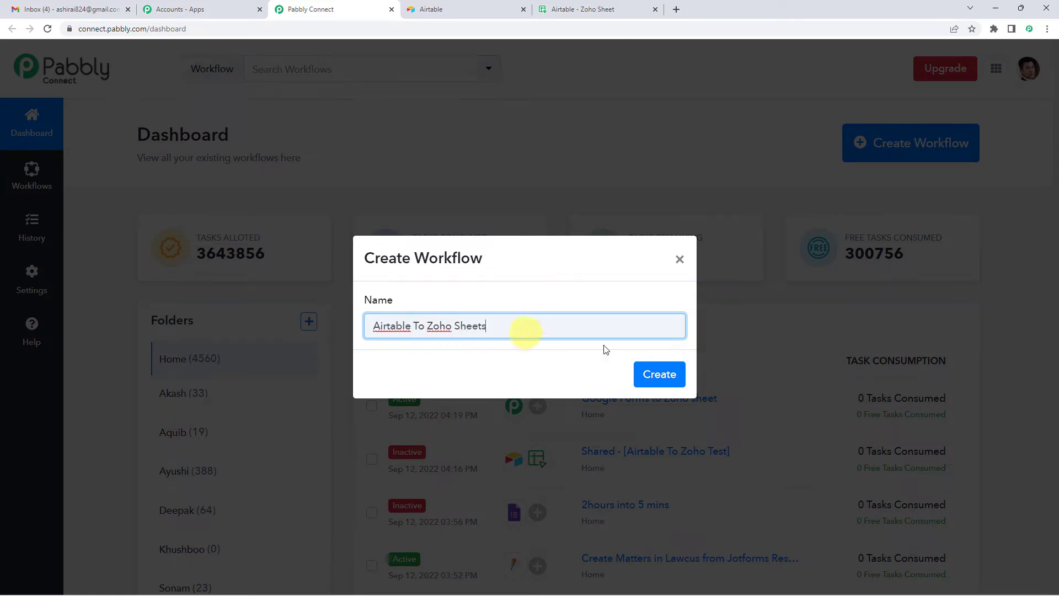
left_click(655, 374)
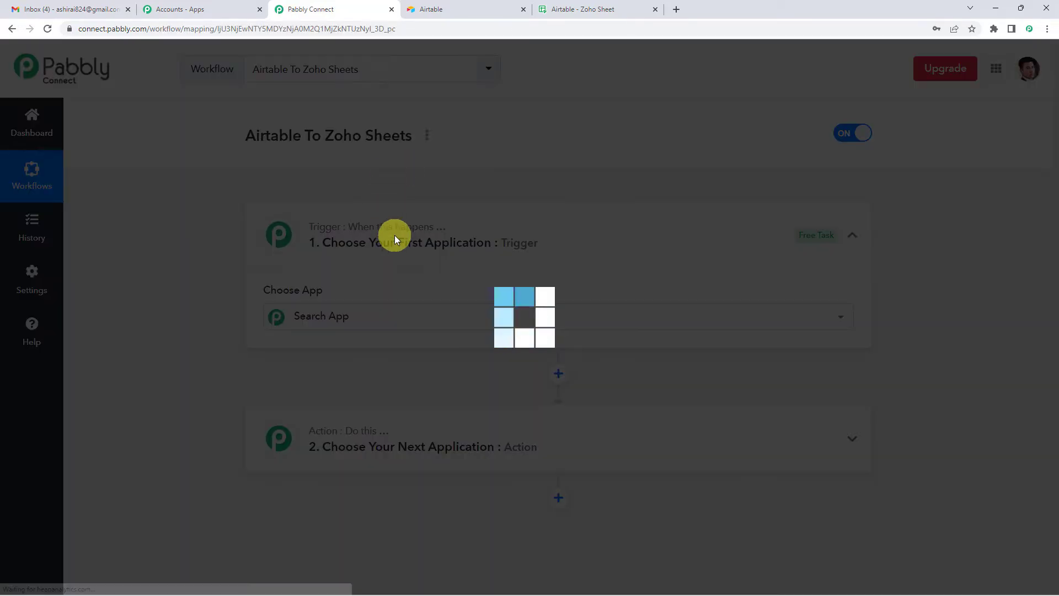
Set the workflow's trigger application to Airtable with New Record as the trigger event
left_click(403, 240)
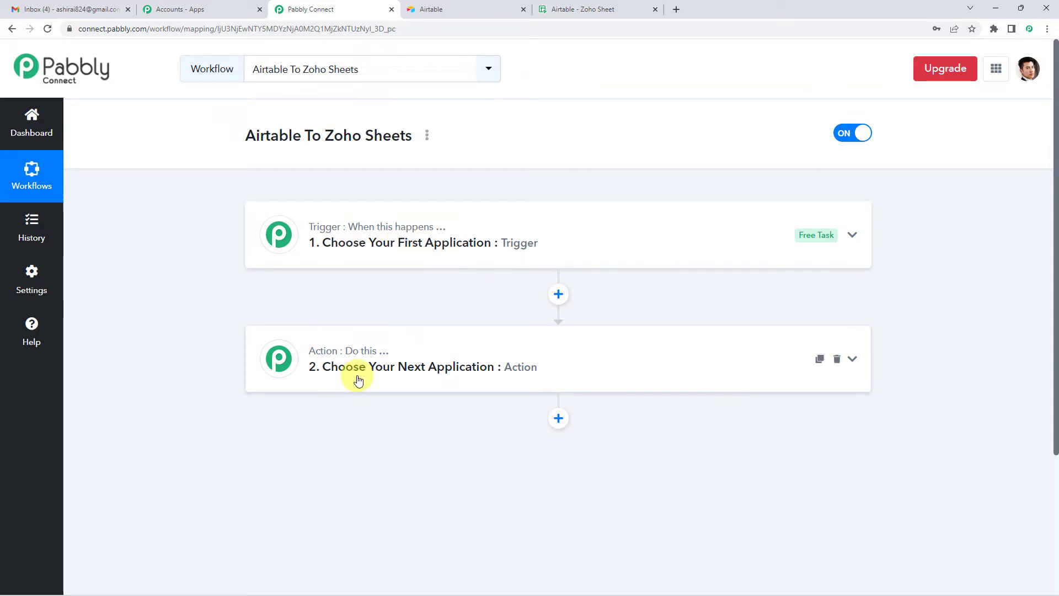
left_click(390, 260)
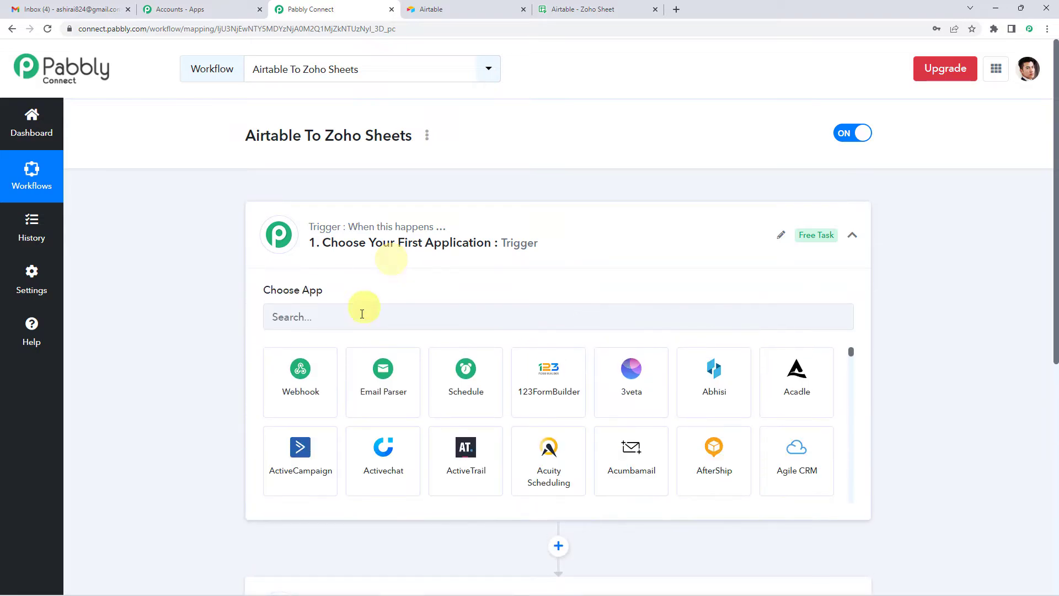
left_click(358, 319)
type("airt")
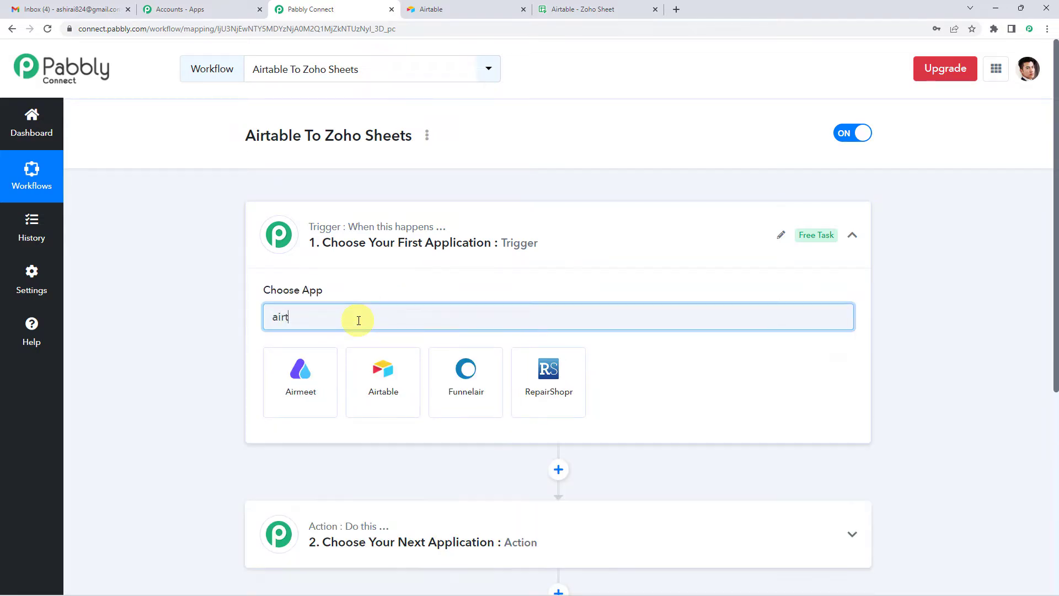
left_click(320, 372)
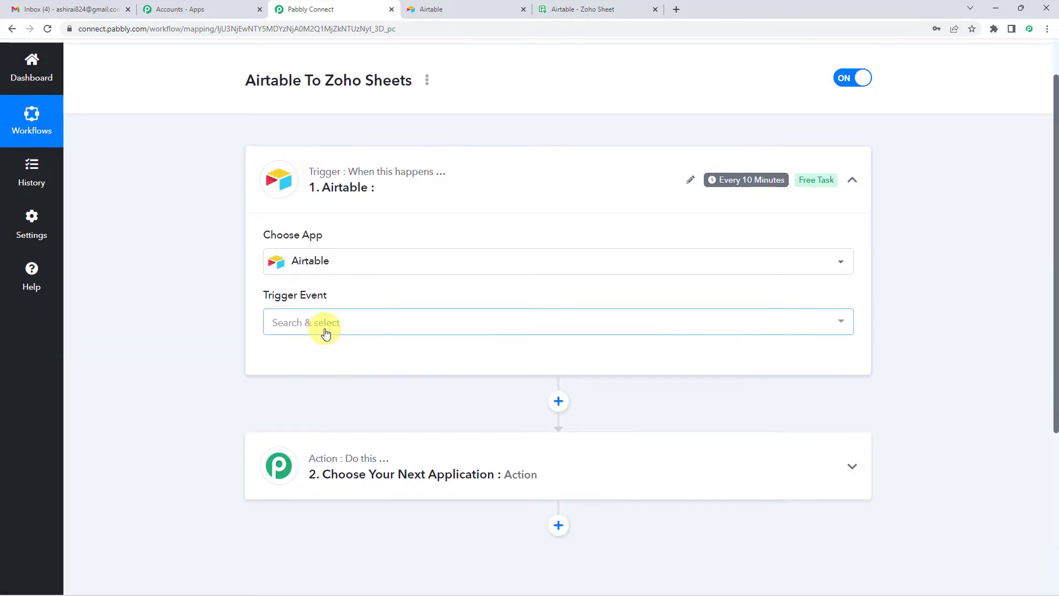
left_click(326, 331)
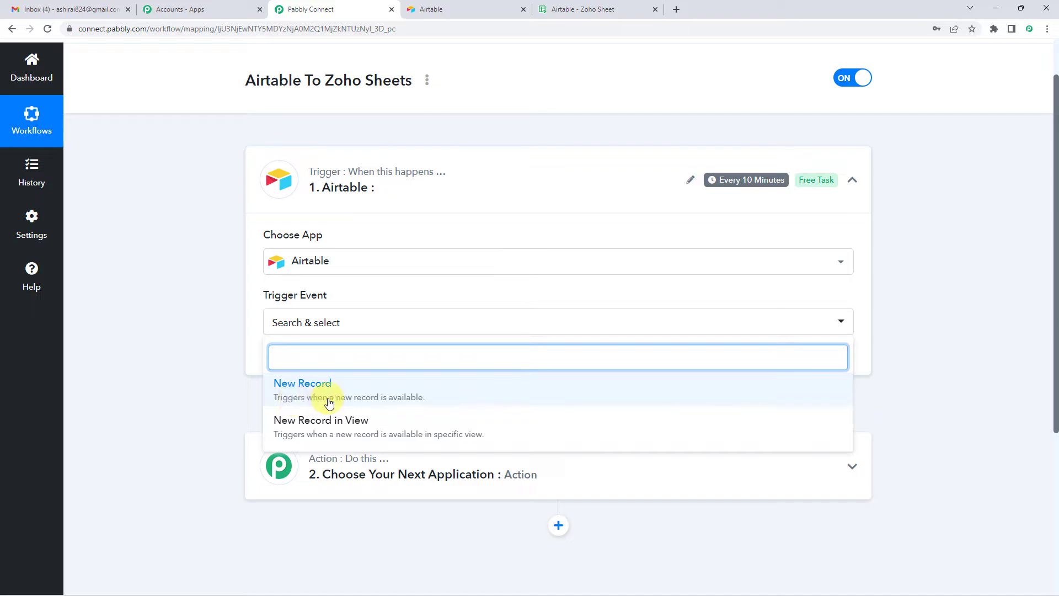
left_click(407, 396)
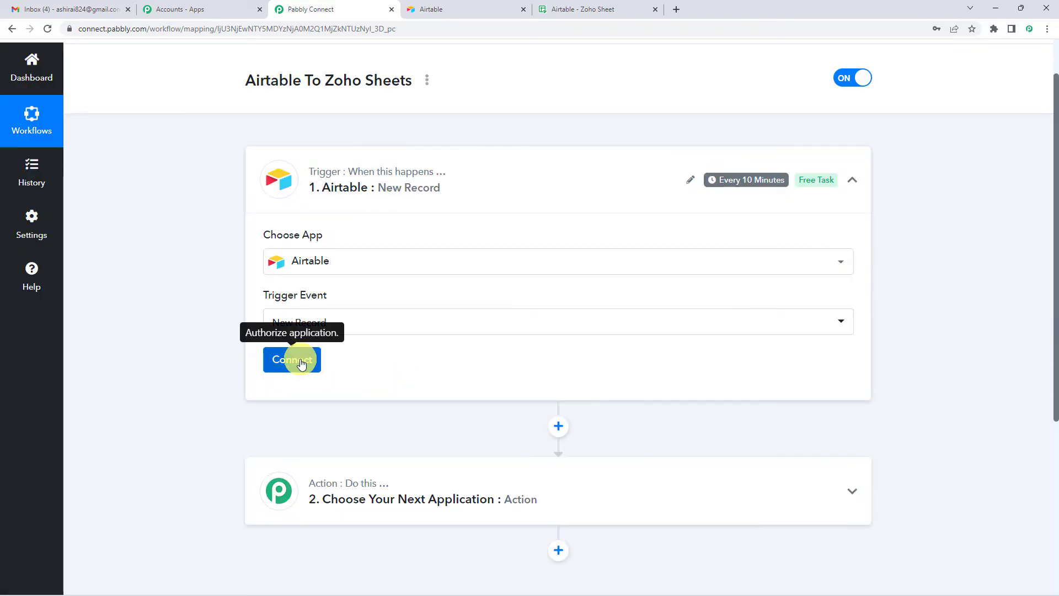
Start a new Airtable connection for the trigger and open the linked Airtable account page in a separate tab
left_click(300, 363)
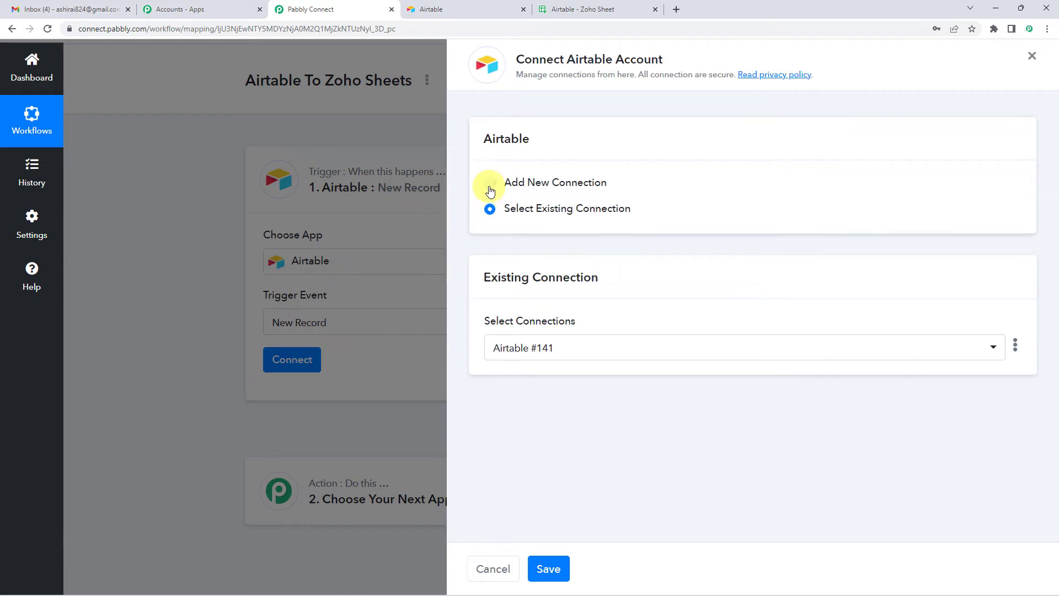
left_click(490, 191)
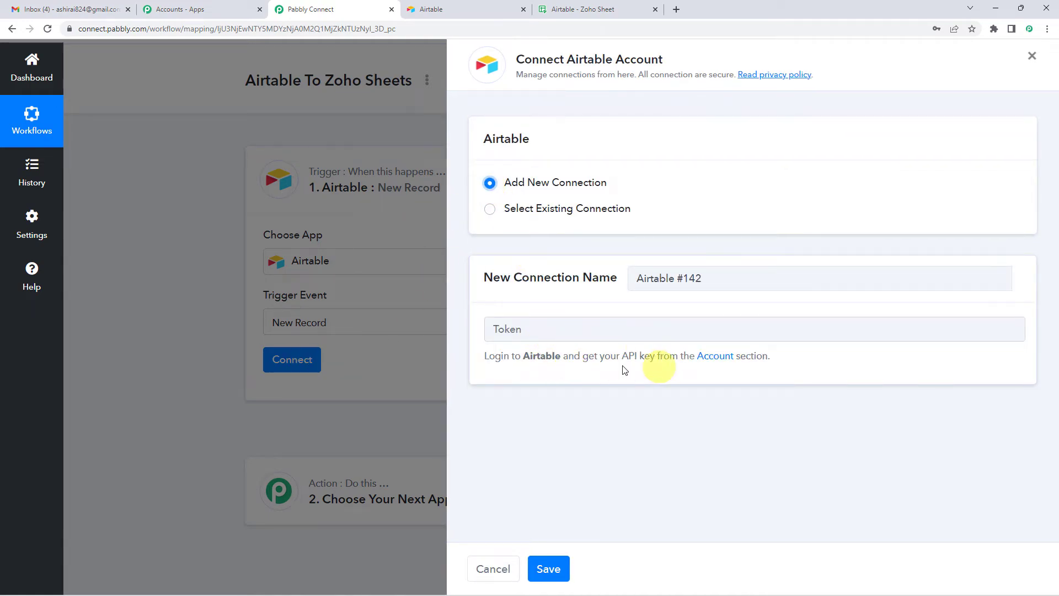
right_click(711, 362)
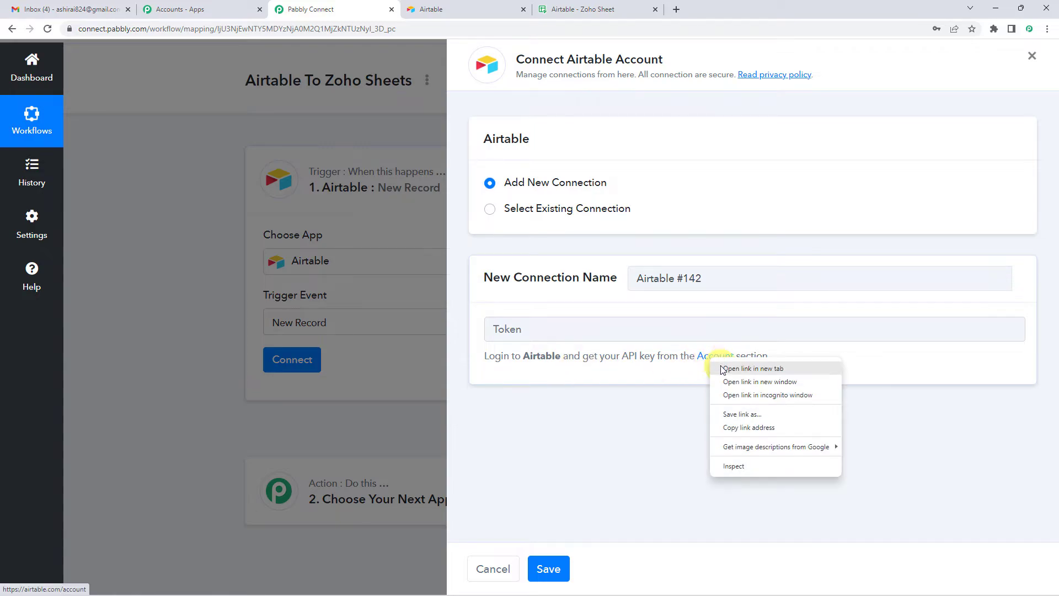
left_click(726, 367)
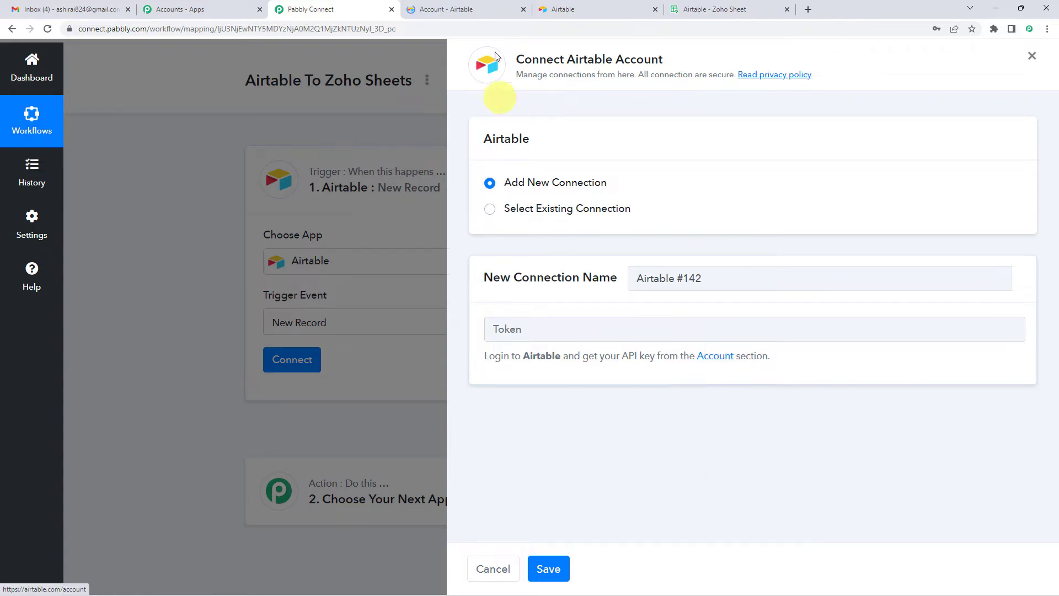
left_click(463, 4)
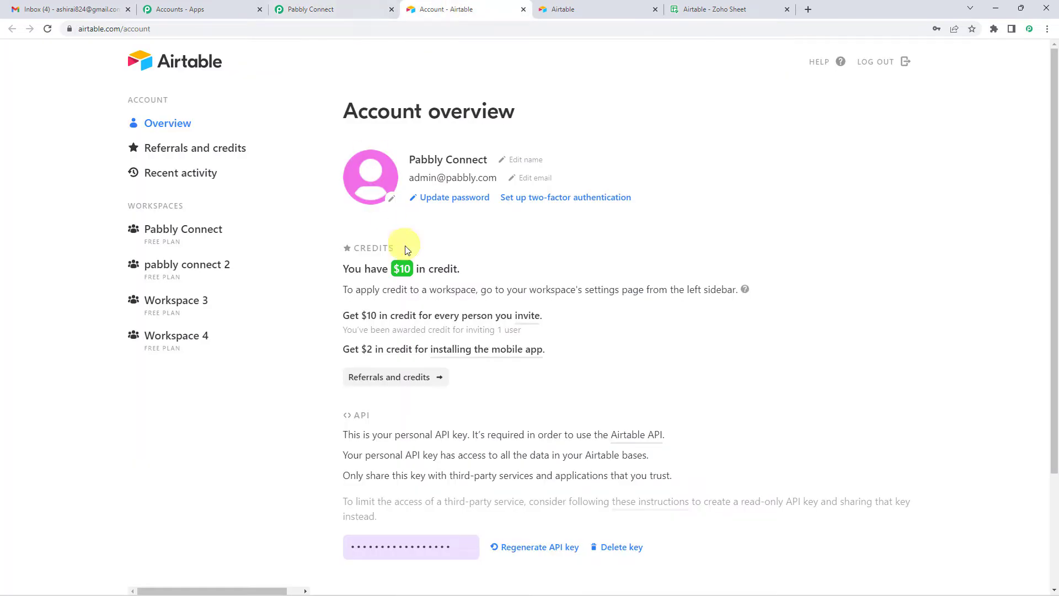
Regenerate the personal API key on the Airtable account page and copy the new key
scroll(420, 431, "down", 3)
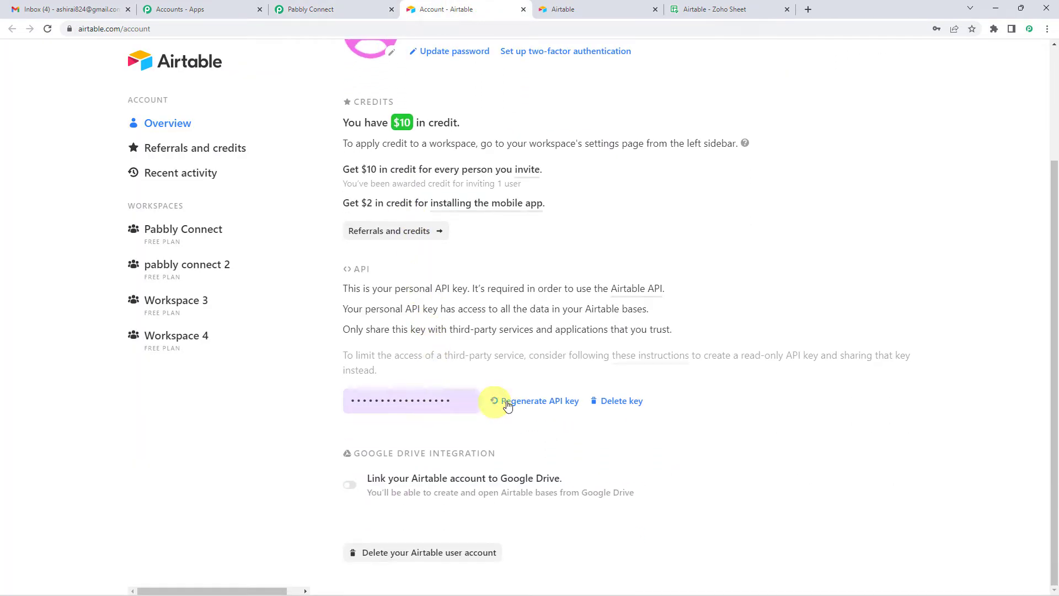
left_click(531, 401)
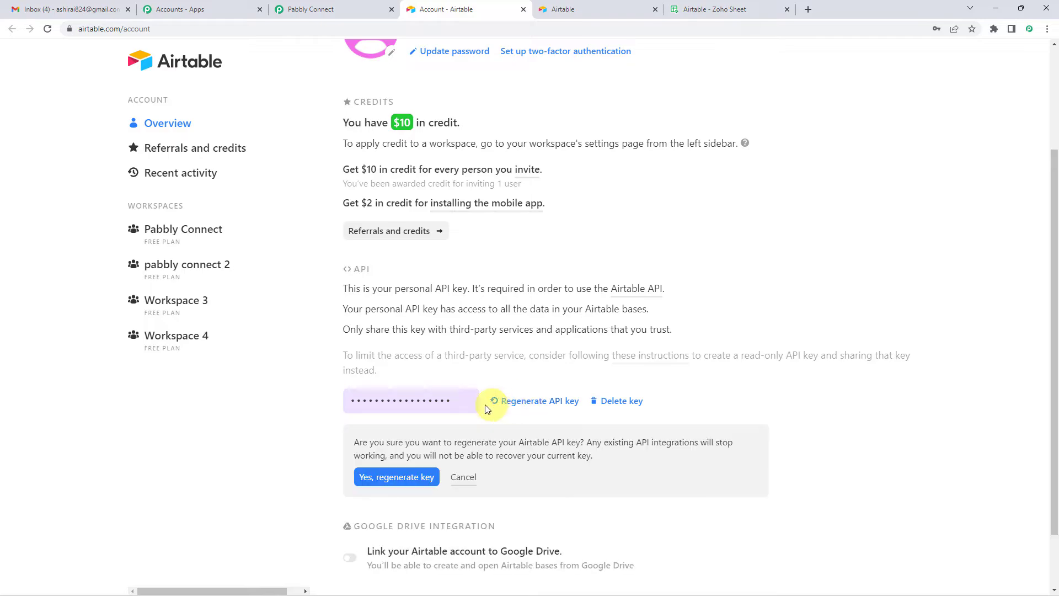
left_click(403, 470)
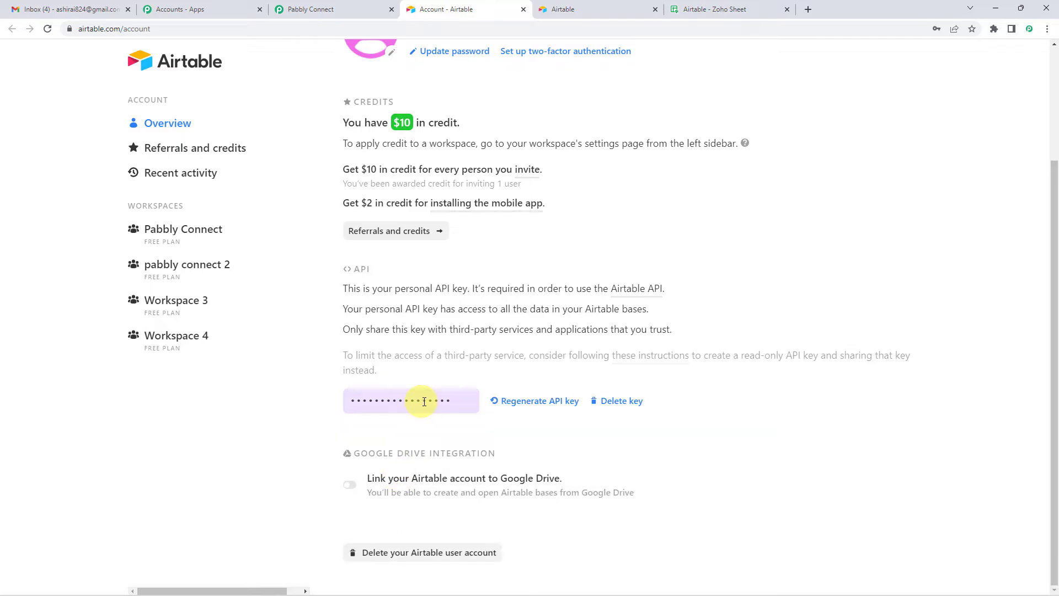
left_click(432, 401)
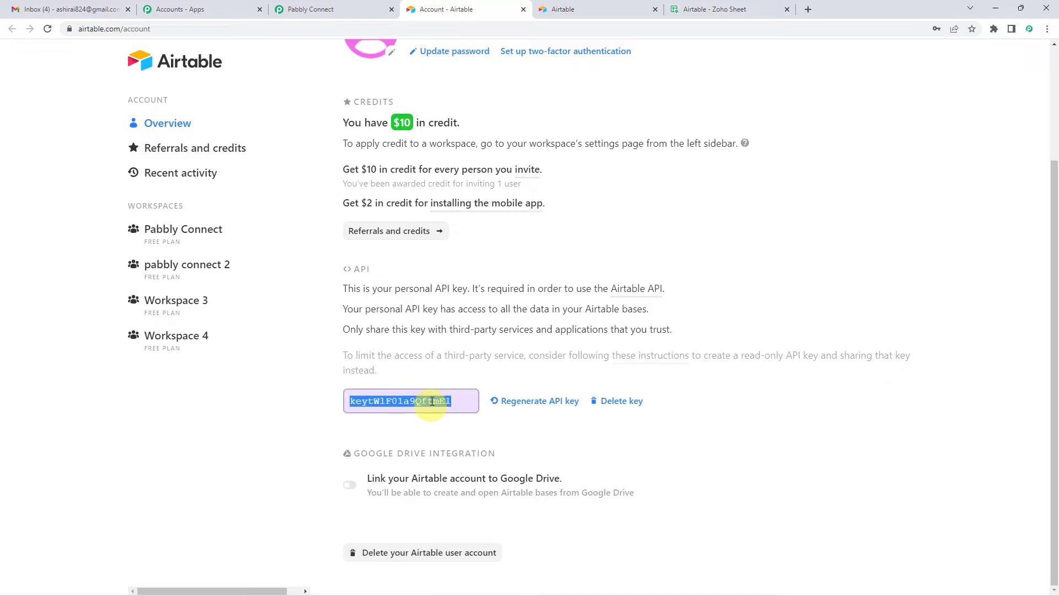
Return to Pabbly Connect, paste the API key as the new Airtable connection's token and save the connection
left_click(323, 9)
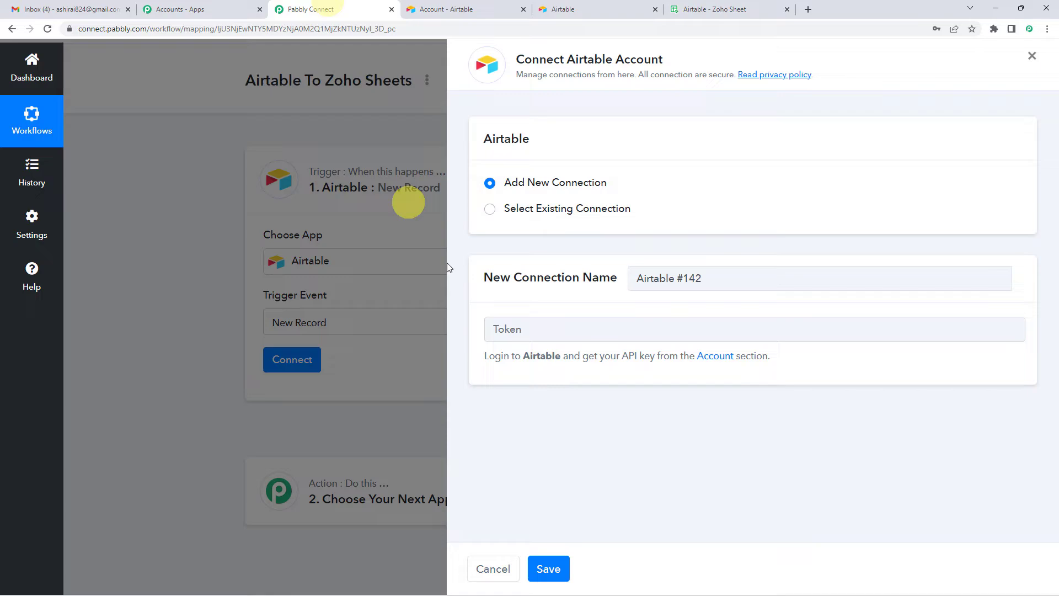
left_click(552, 327)
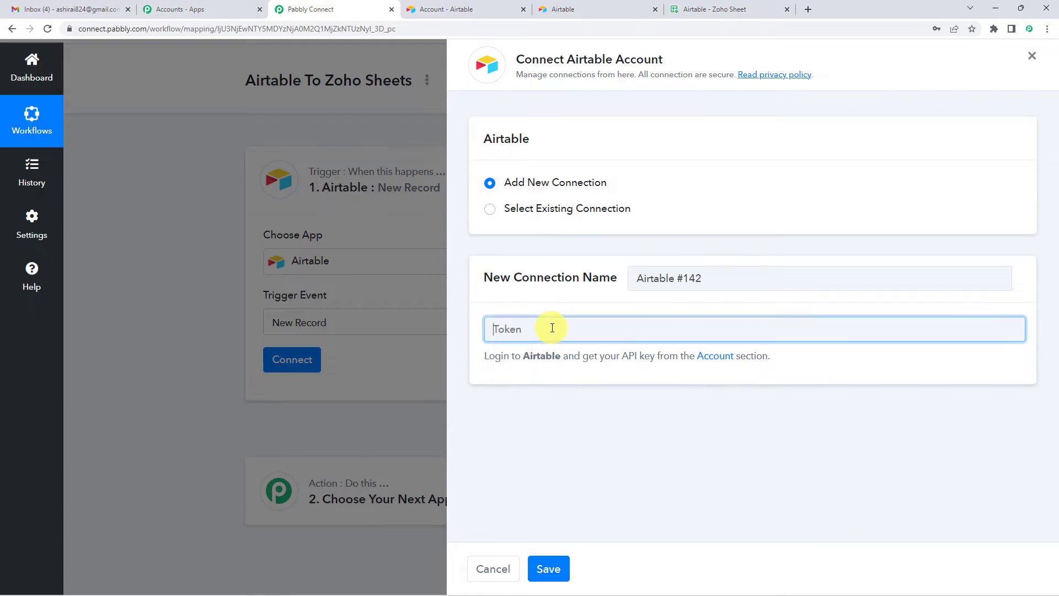
left_click(554, 569)
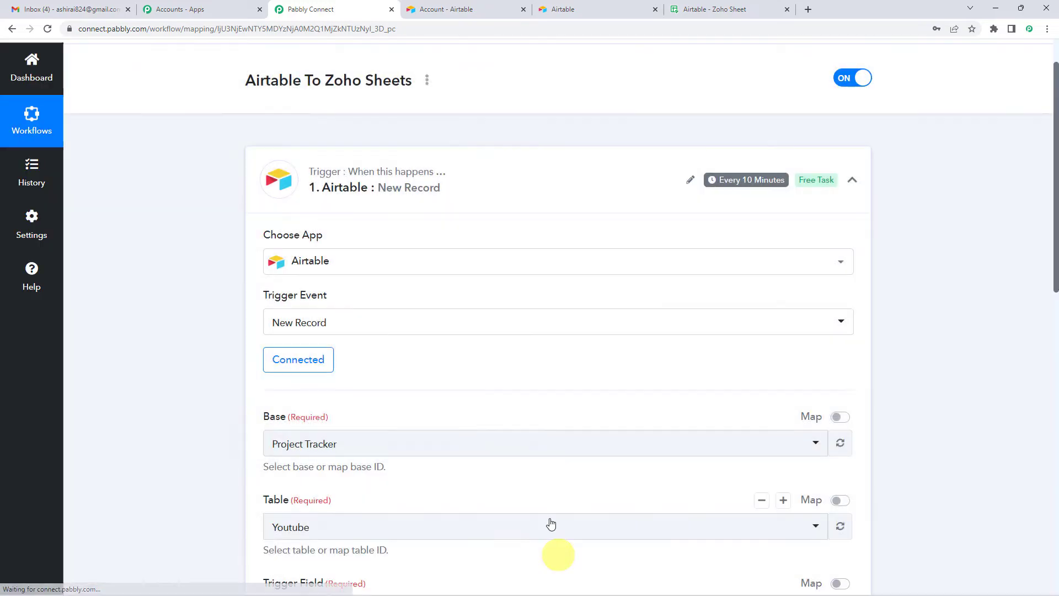
Check the available bases in Airtable and select Clients as the base for the New Record trigger
scroll(416, 362, "down", 2)
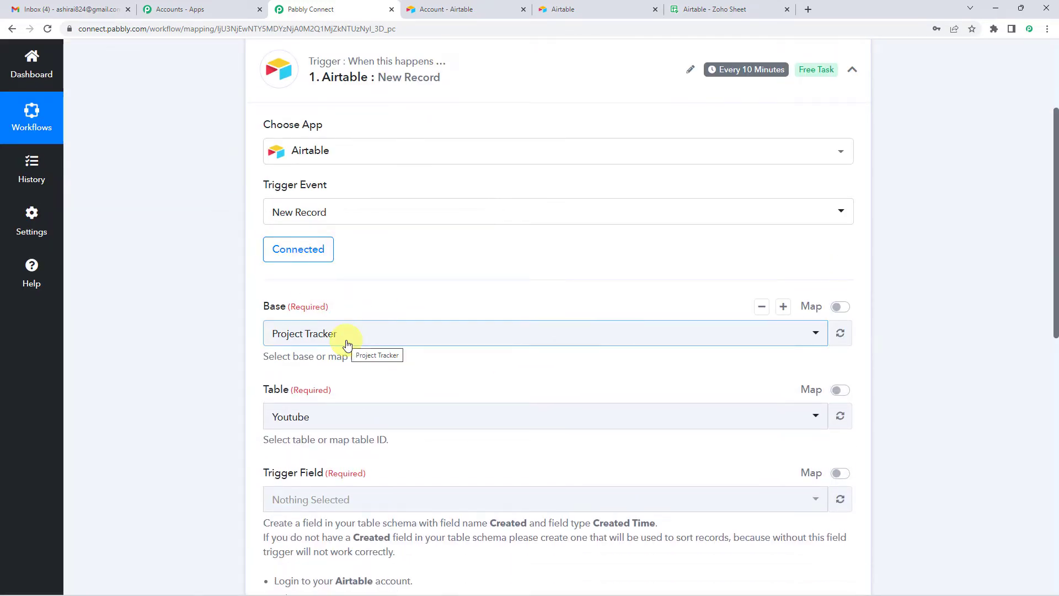
scroll(356, 334, "down", 2)
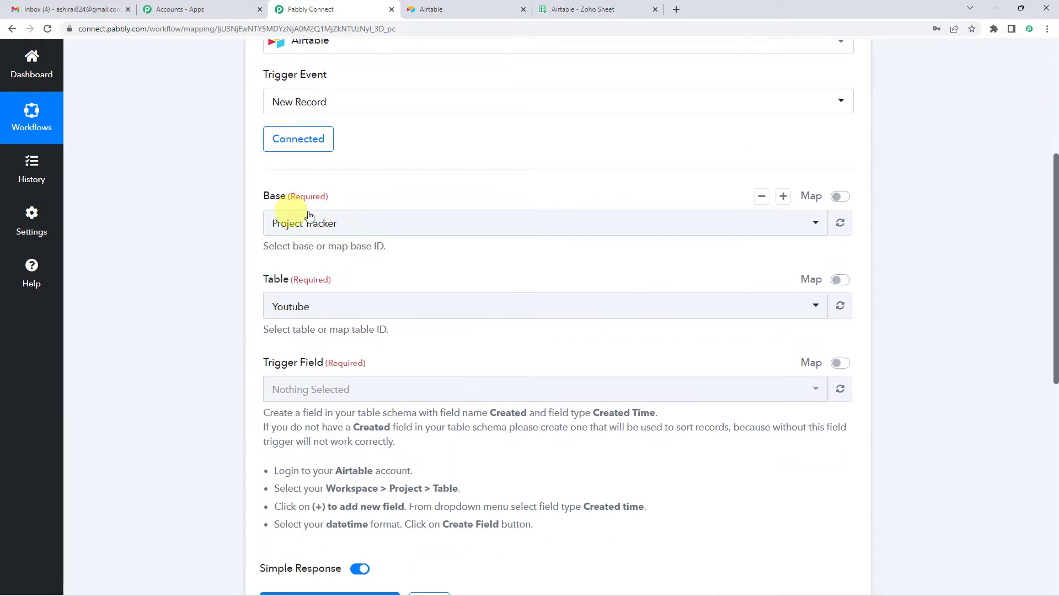
left_click(325, 226)
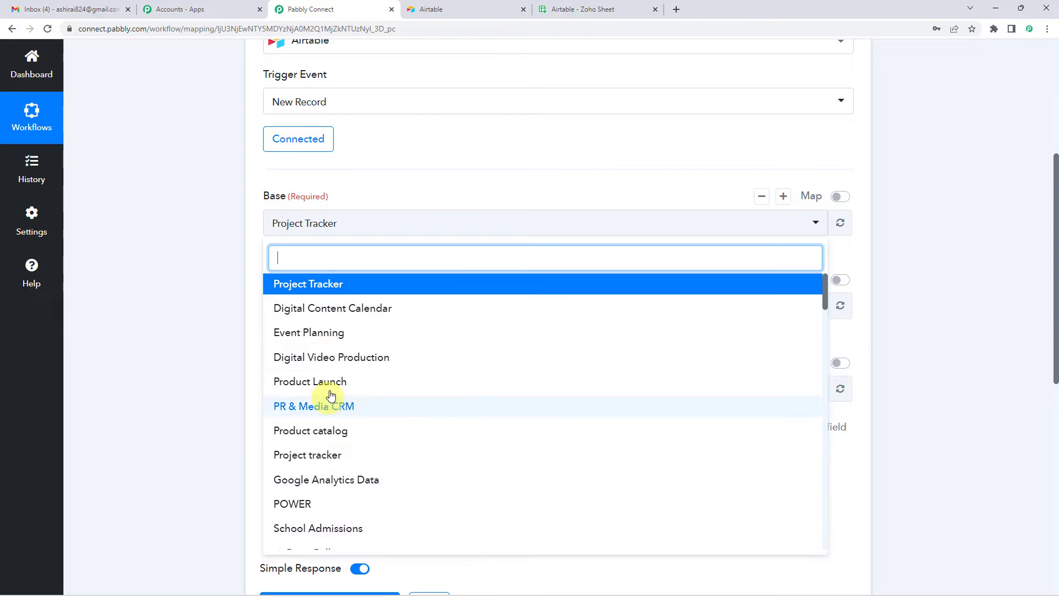
scroll(334, 386, "down", 1)
scroll(337, 355, "down", 3)
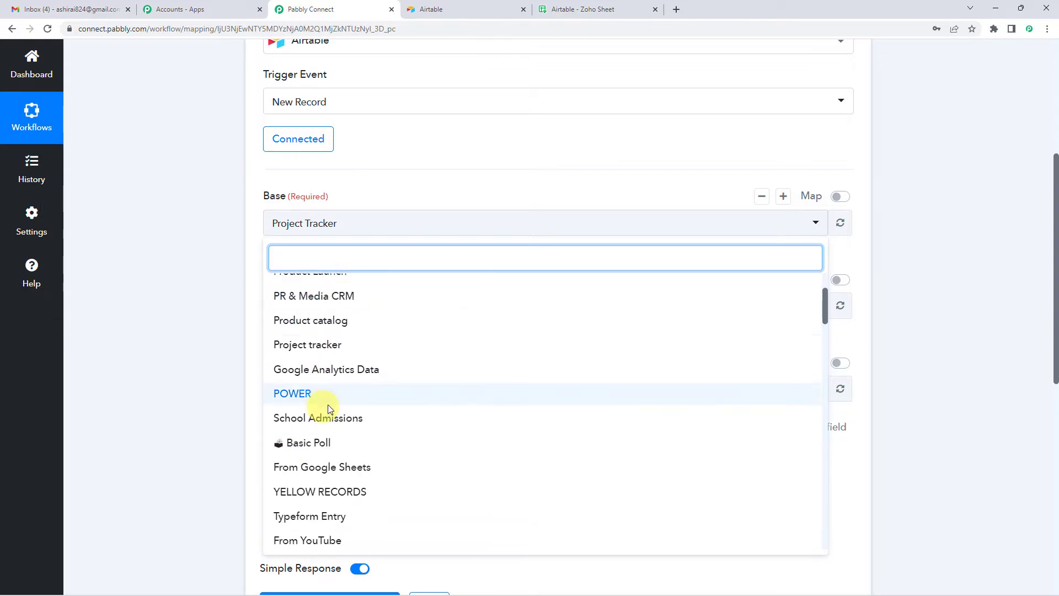
left_click(430, 9)
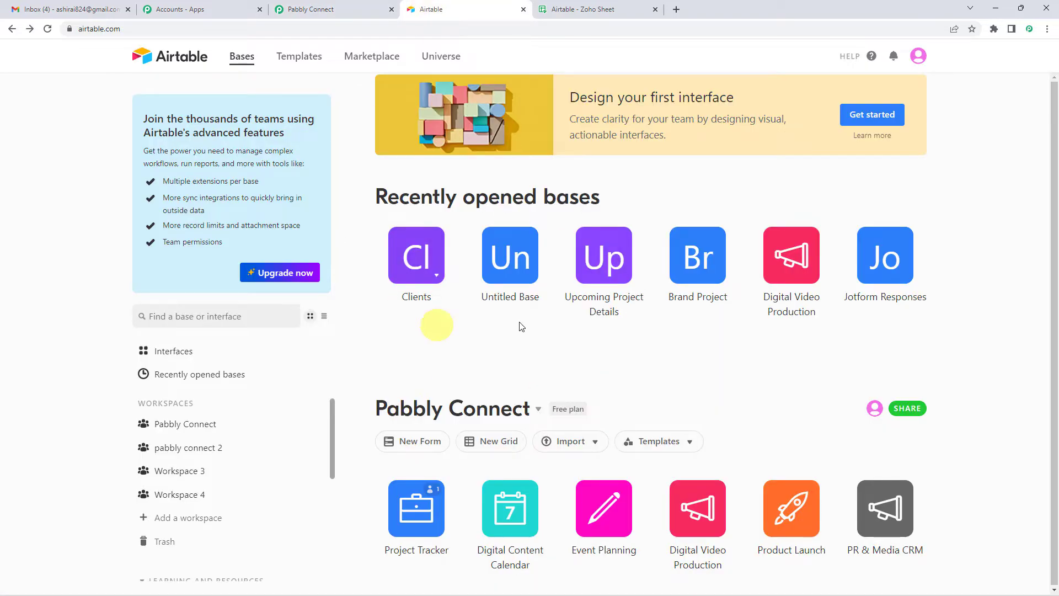
scroll(728, 259, "down", 1)
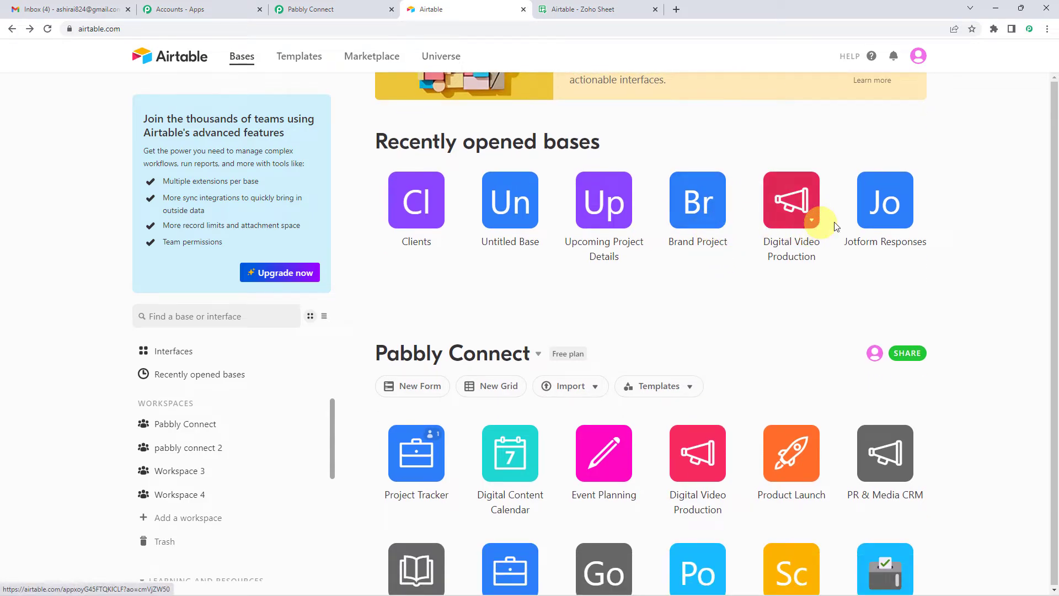
left_click(342, 7)
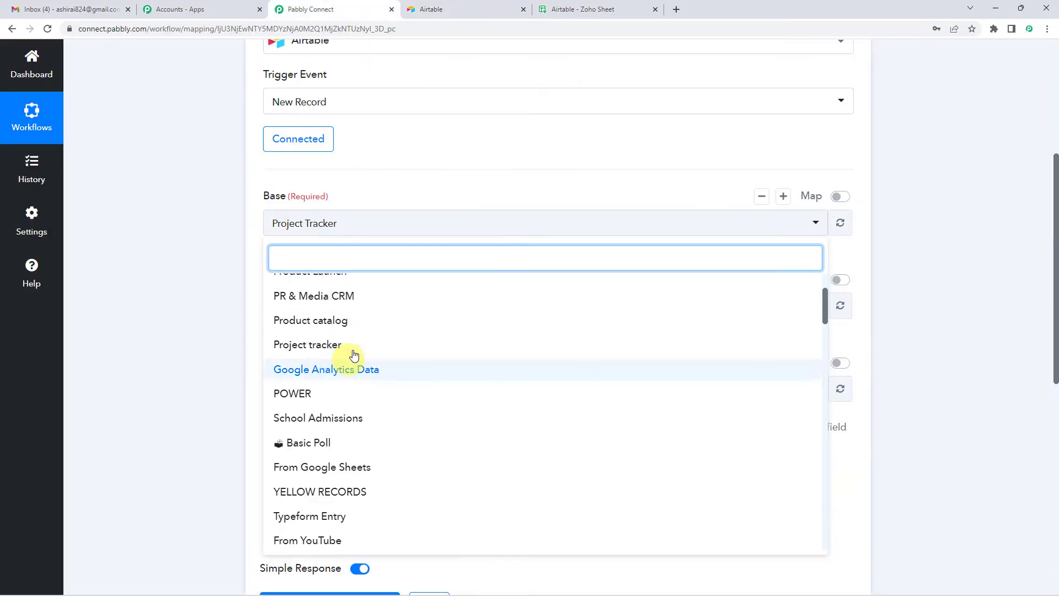
scroll(288, 348, "up", 2)
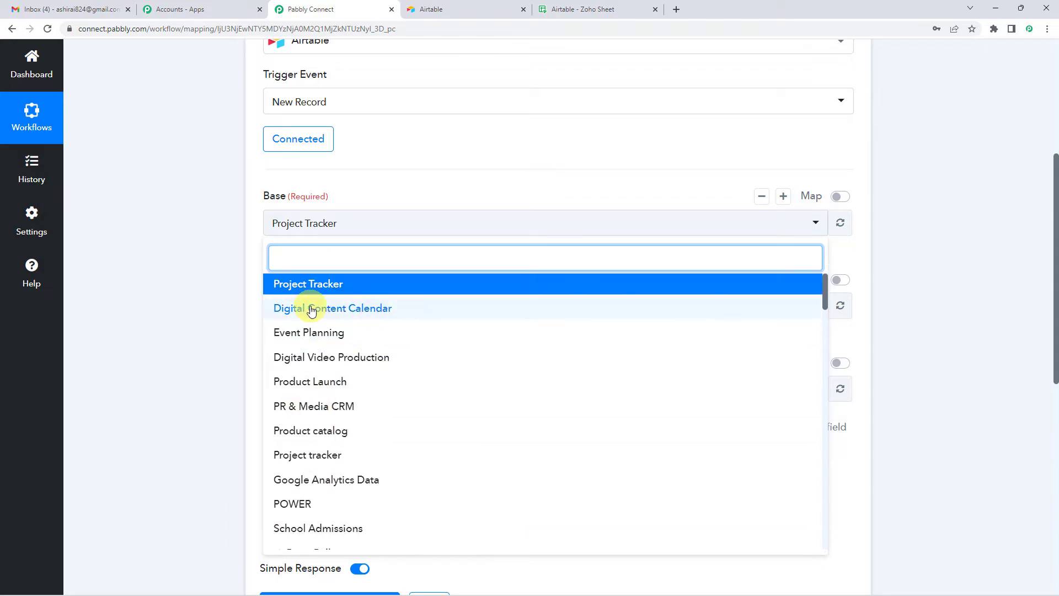
type("clie")
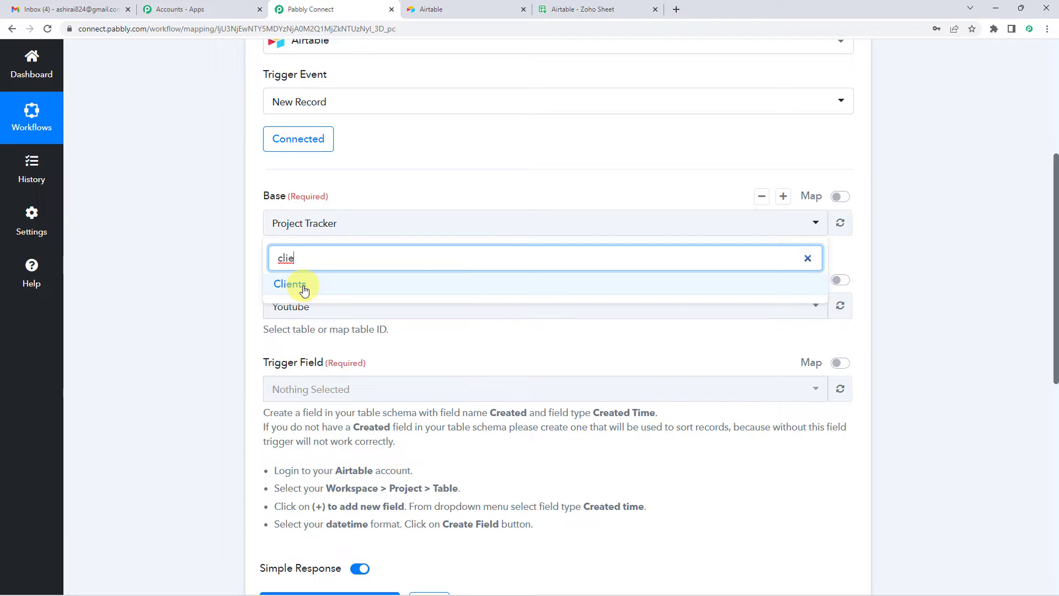
left_click(305, 290)
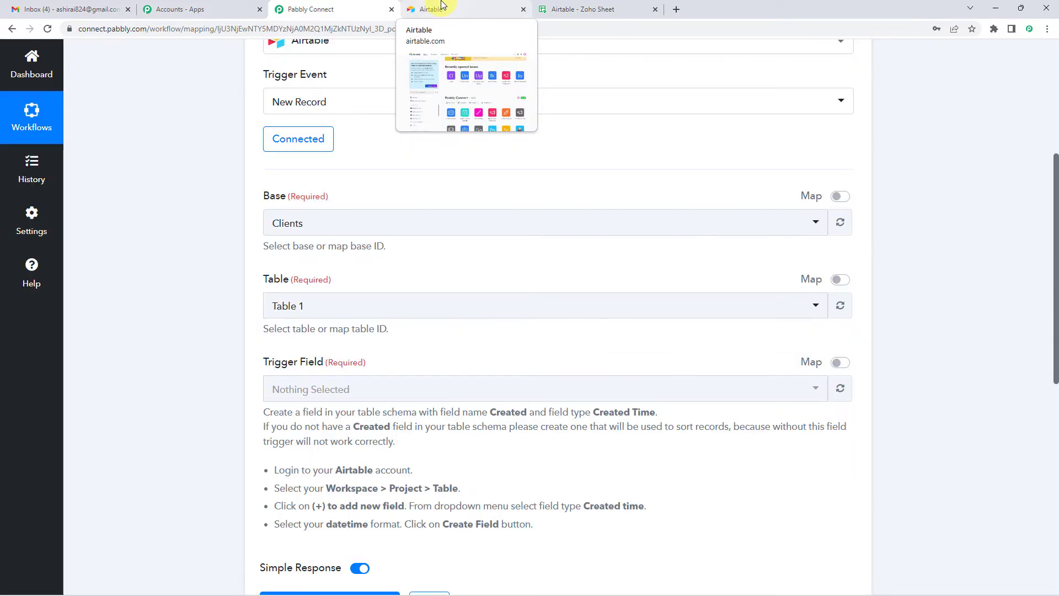
Open the Clients base in Airtable to check its table, and return to the trigger's table and field settings in Pabbly Connect
left_click(441, 6)
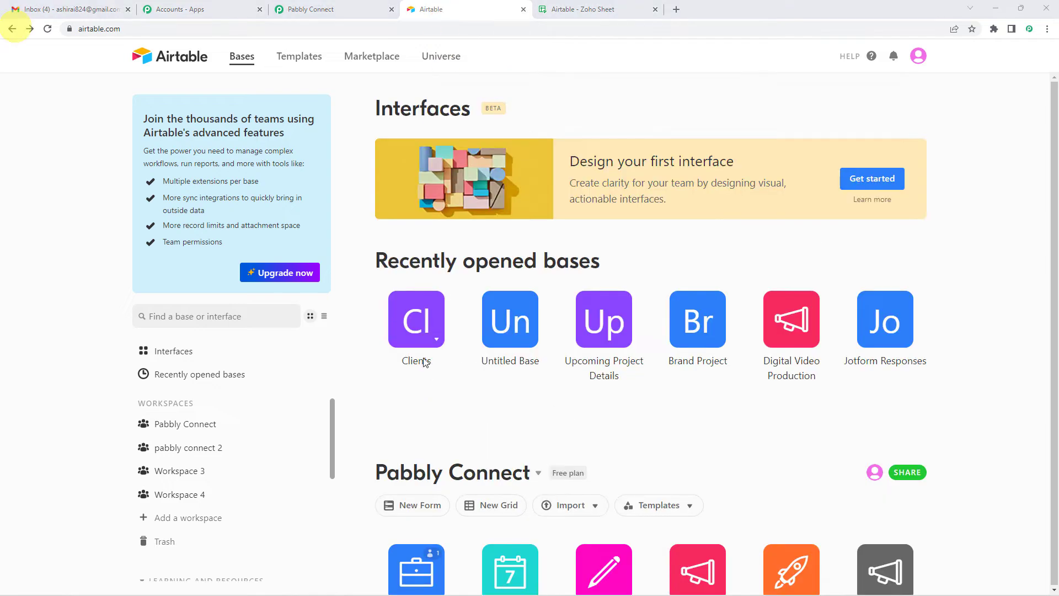
left_click(420, 339)
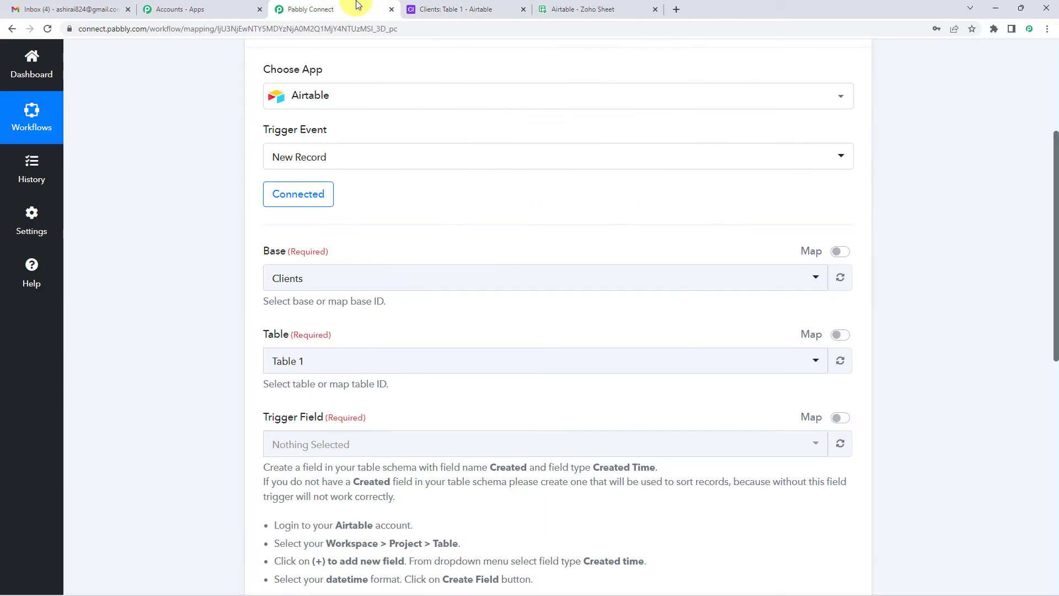
left_click(358, 7)
scroll(348, 247, "down", 2)
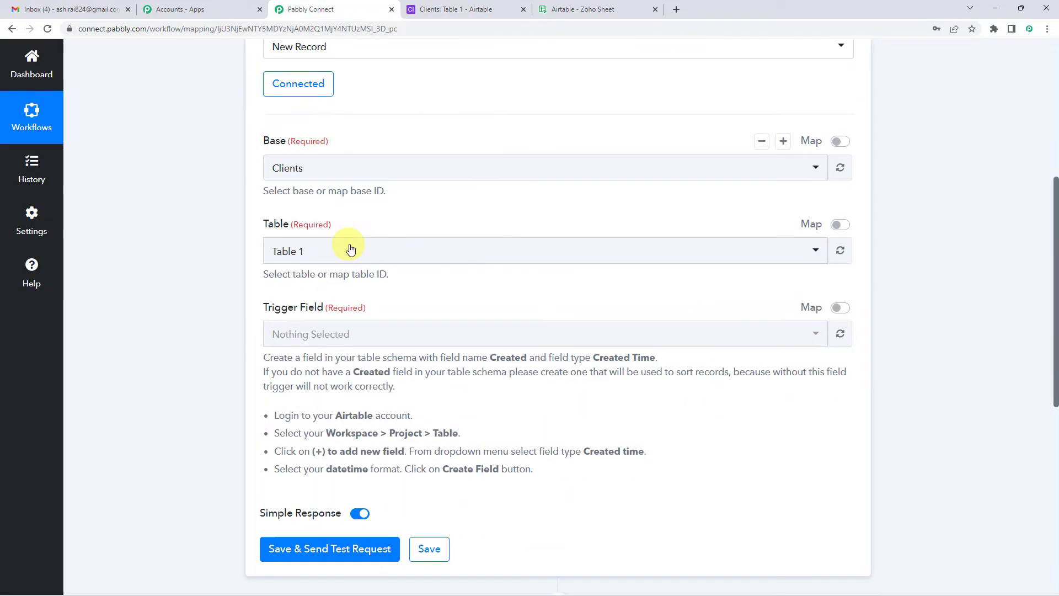
Check the table options for the New Record trigger against Table 1 of the Clients base in Airtable, and return to Pabbly Connect
scroll(317, 209, "down", 2)
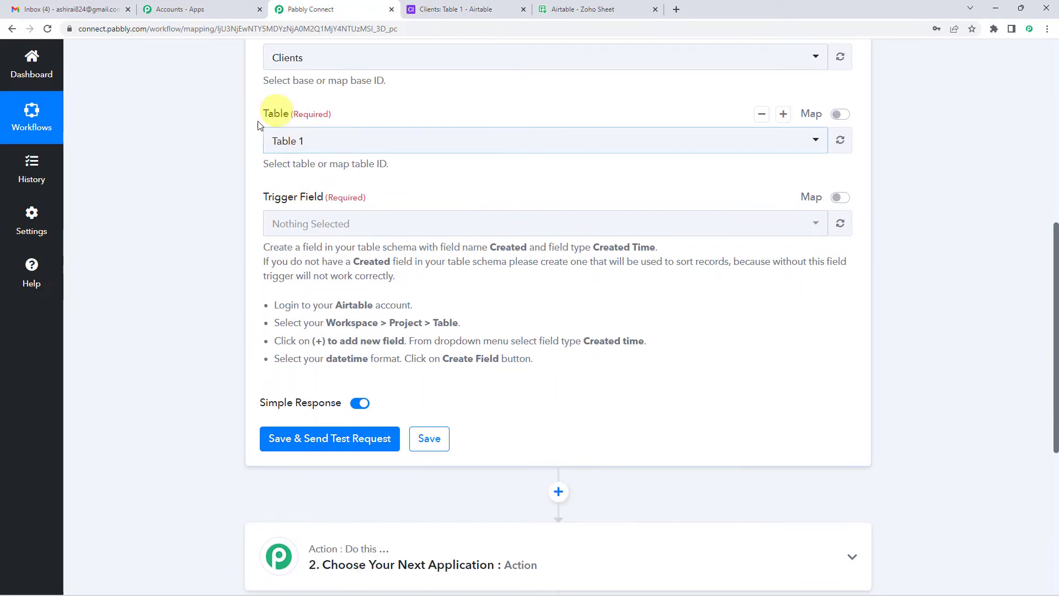
left_click(301, 144)
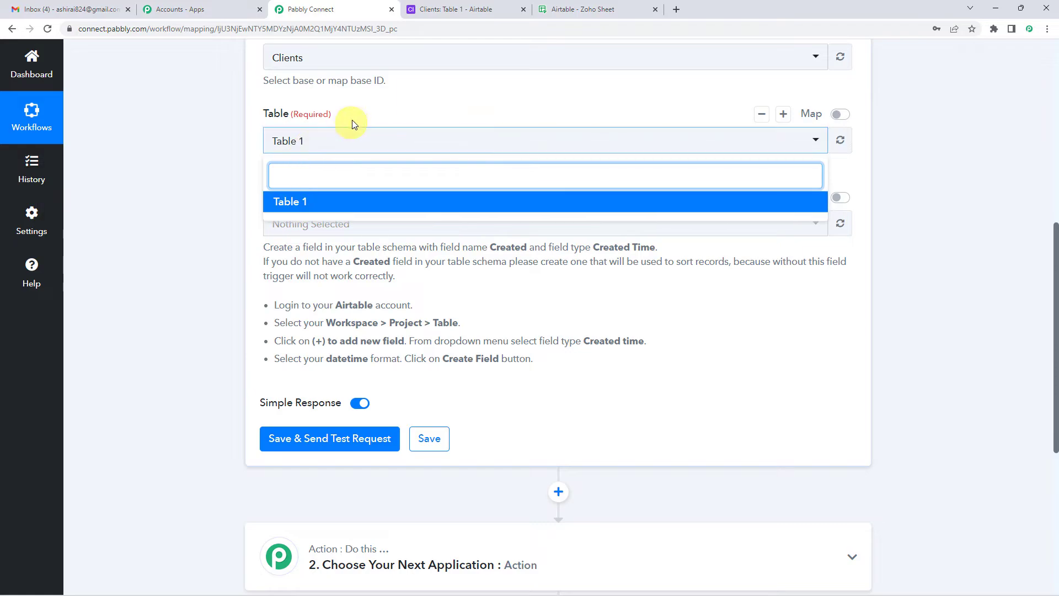
left_click(350, 141)
left_click(455, 9)
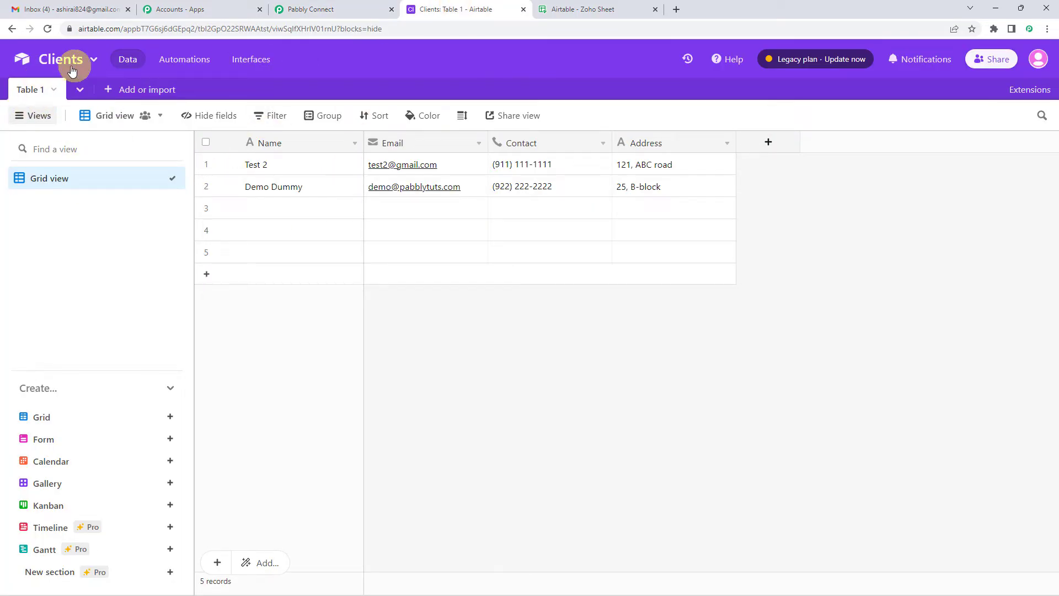
left_click(350, 8)
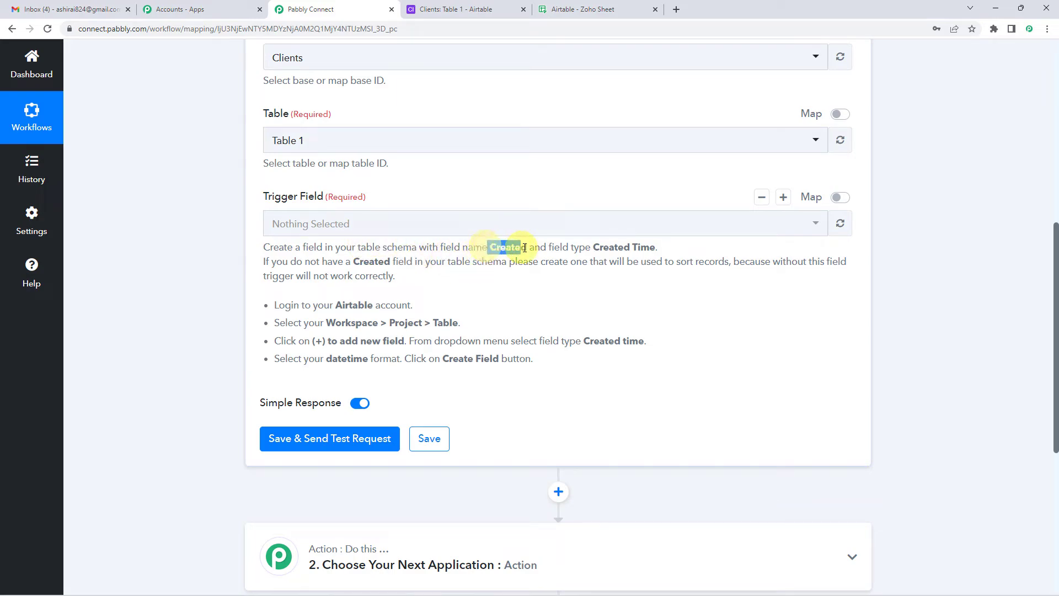
Read the Trigger Field instructions on adding a Created field of type Created time, checking the referenced table in Airtable
left_click_drag(525, 247, 527, 248)
left_click_drag(593, 248, 657, 249)
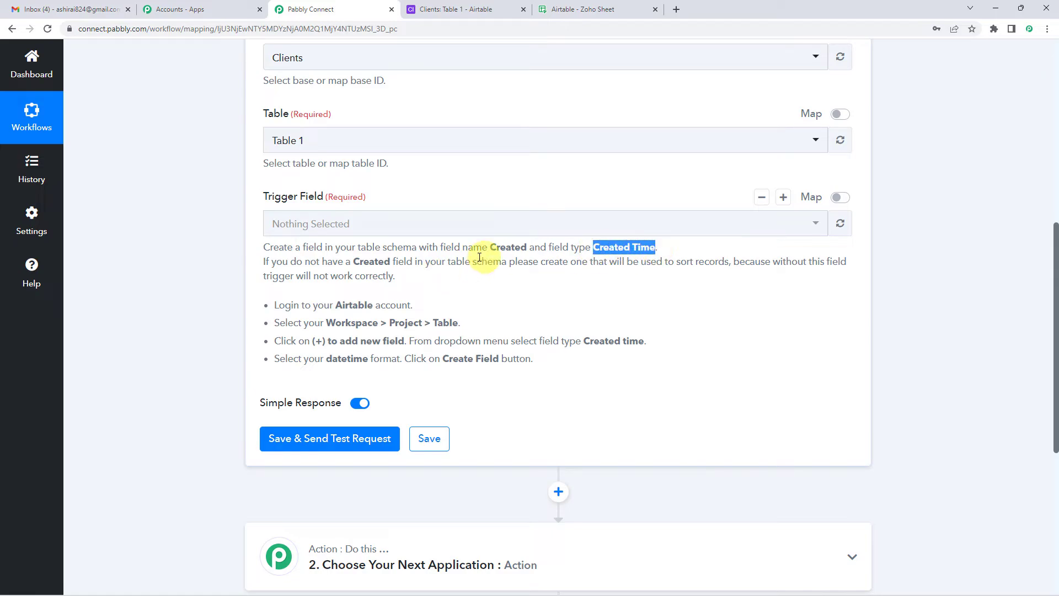
double_click(374, 261)
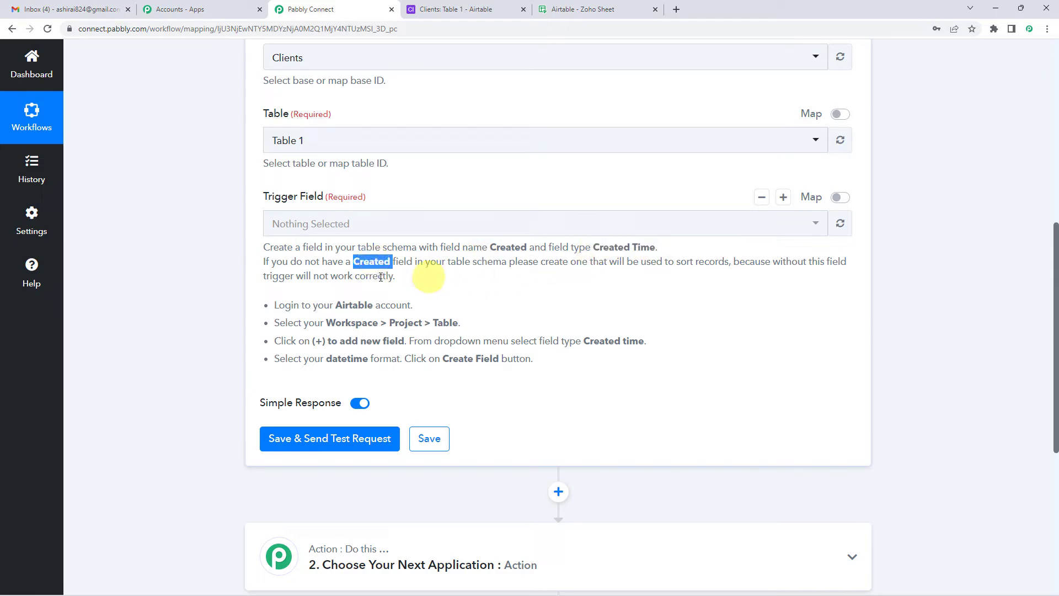
left_click_drag(390, 276, 416, 283)
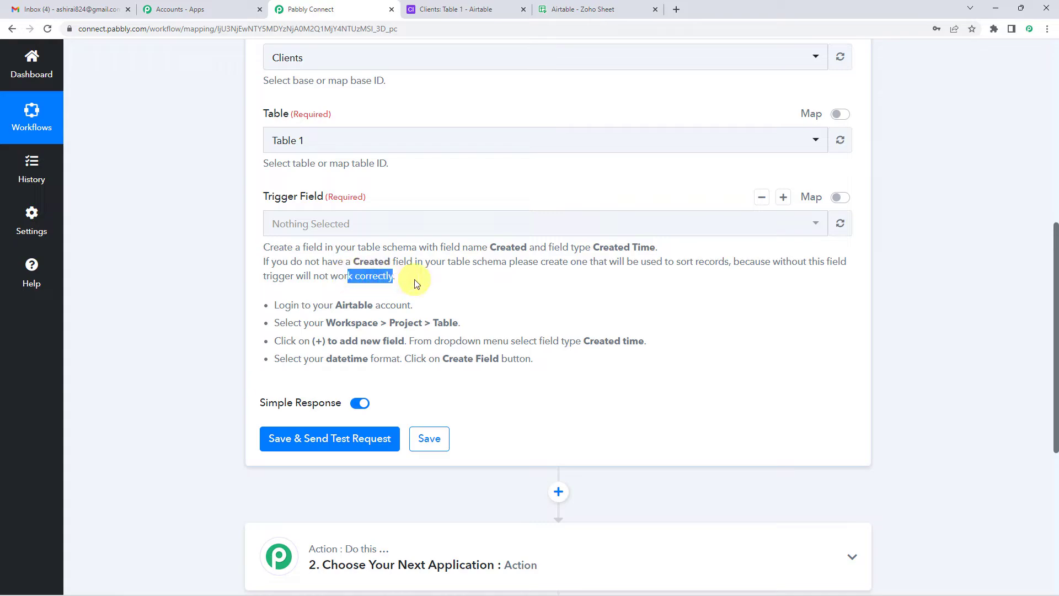
left_click_drag(279, 301, 551, 369)
left_click(328, 309)
double_click(353, 304)
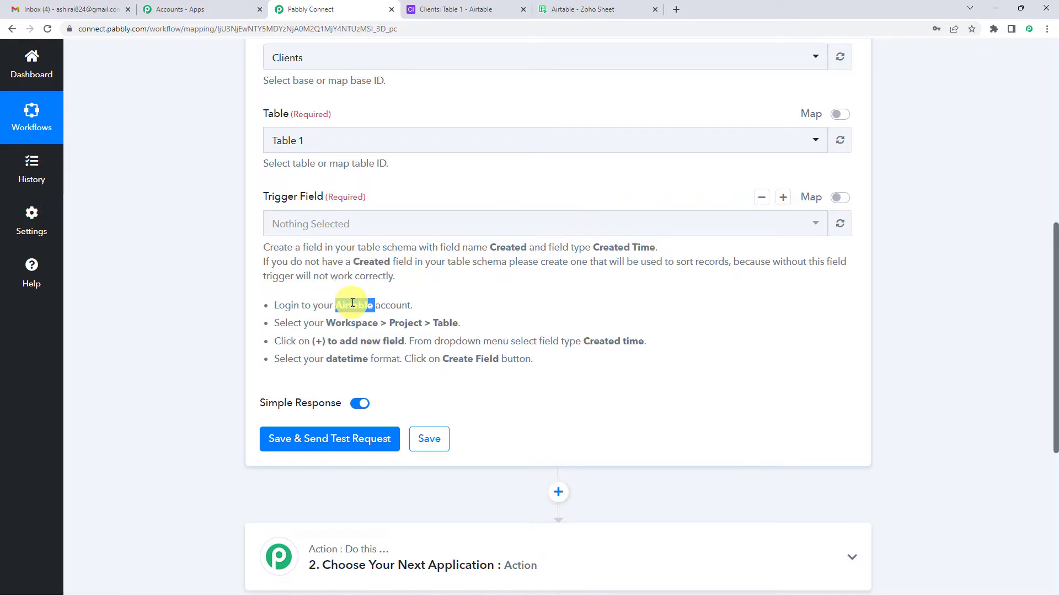
left_click_drag(326, 323, 395, 334)
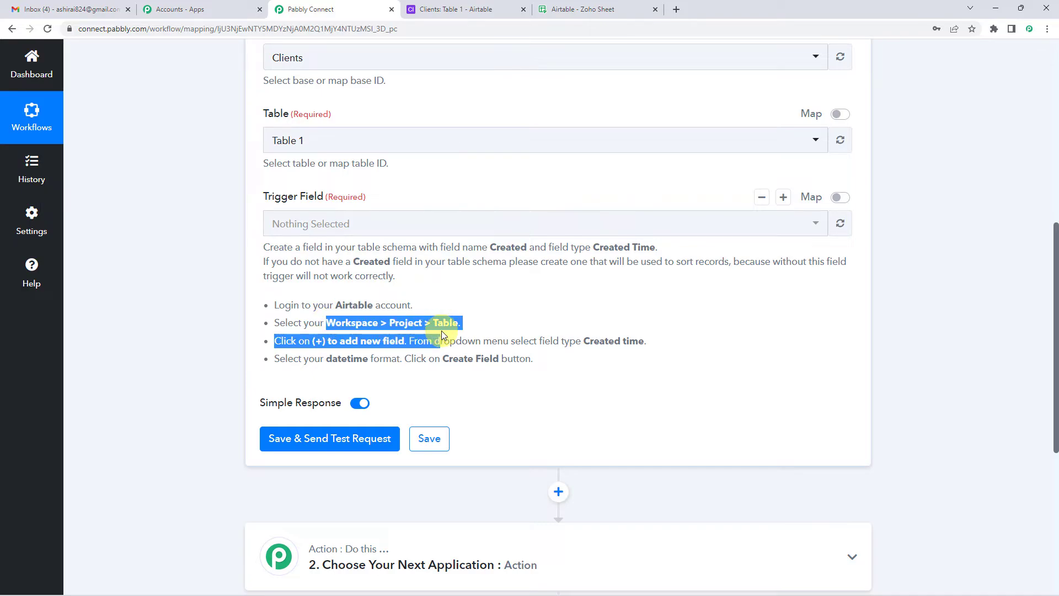
left_click(458, 12)
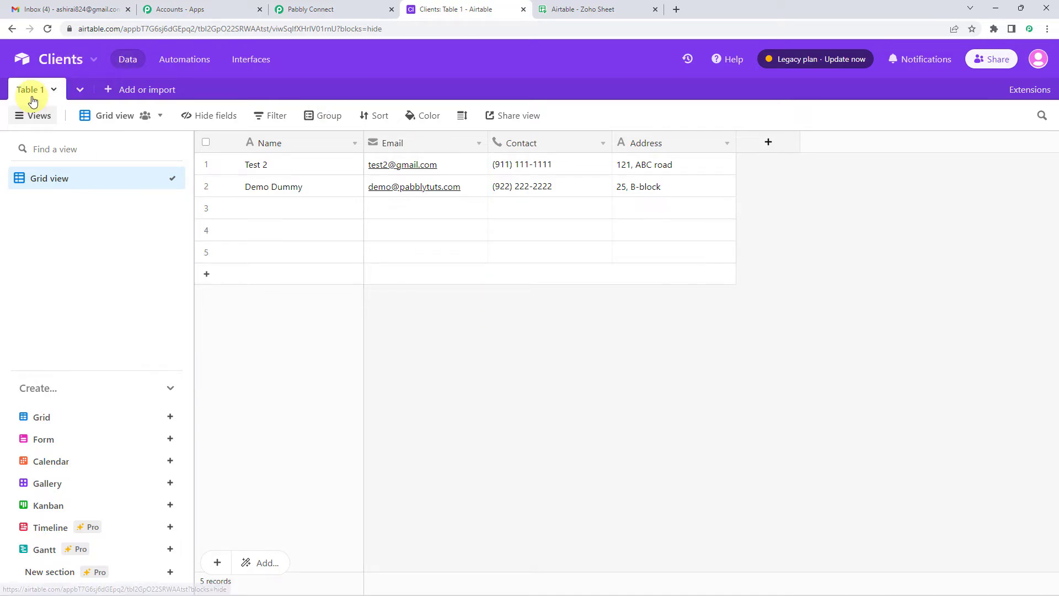
left_click(309, 9)
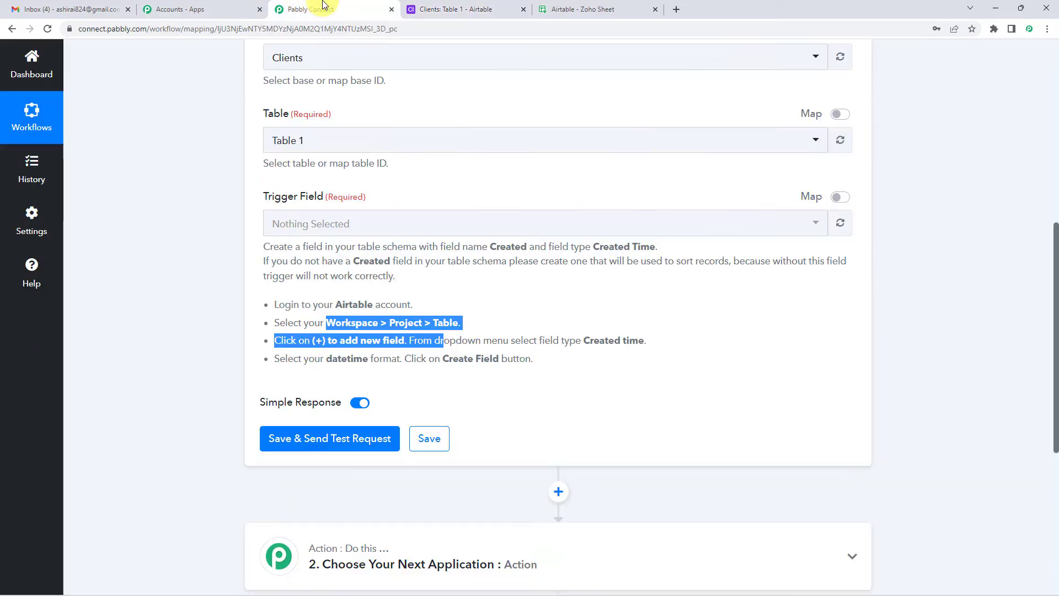
left_click(305, 341)
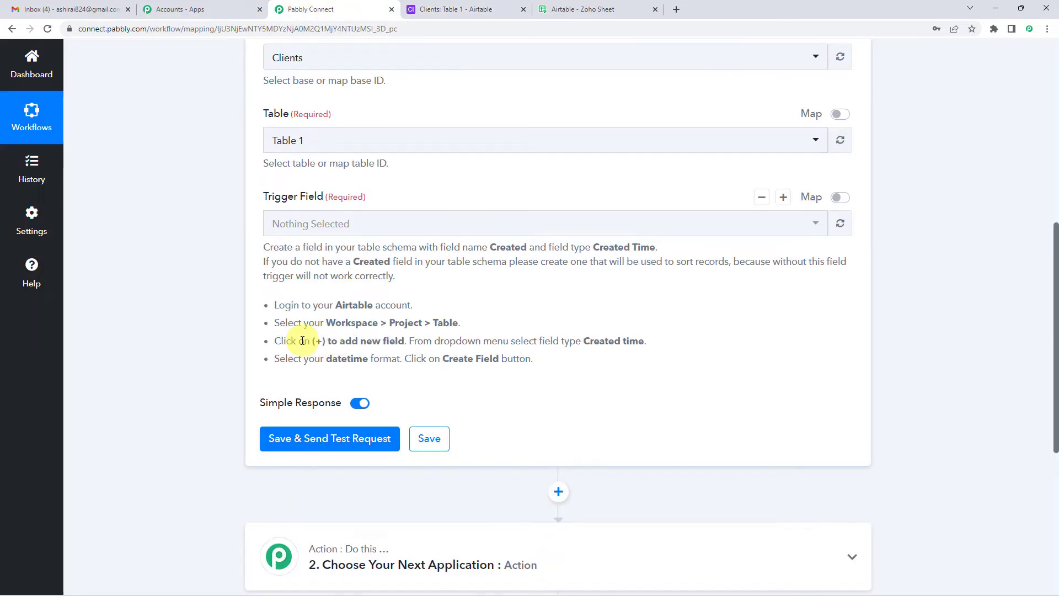
left_click_drag(302, 340, 442, 347)
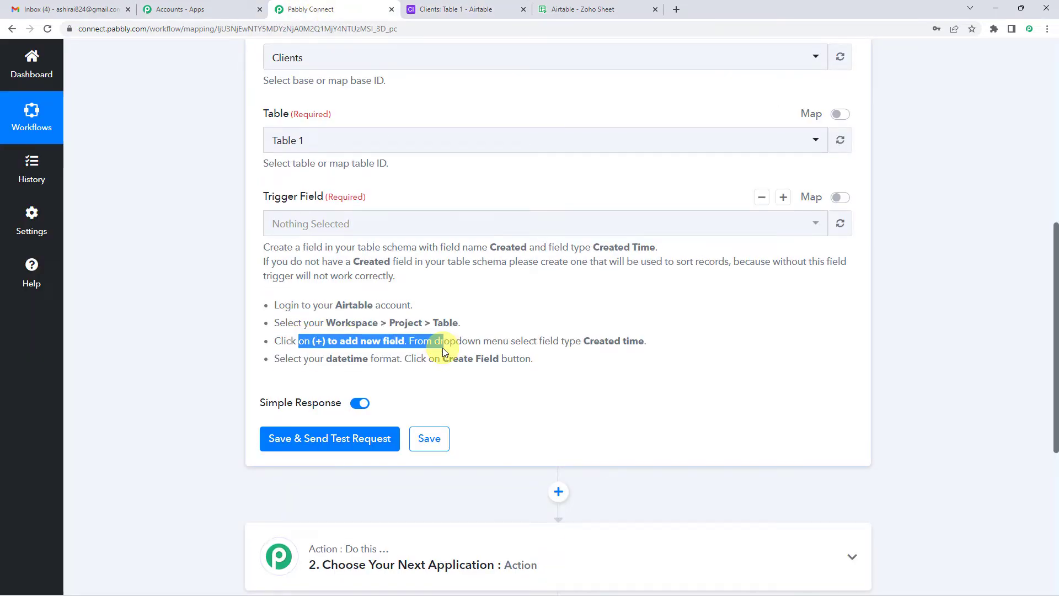
left_click(591, 342)
double_click(596, 342)
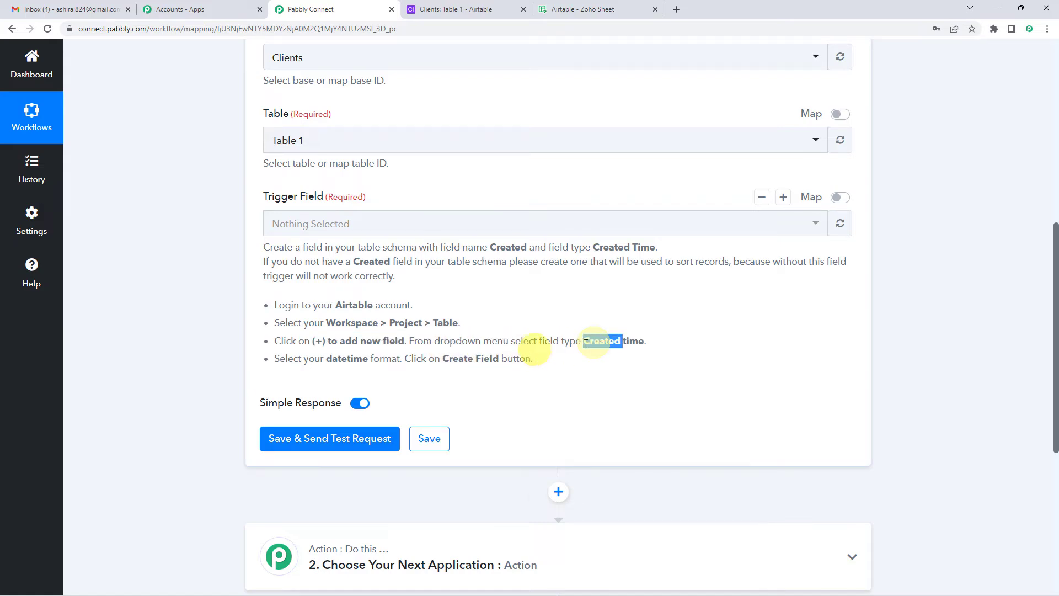
left_click_drag(618, 337, 649, 340)
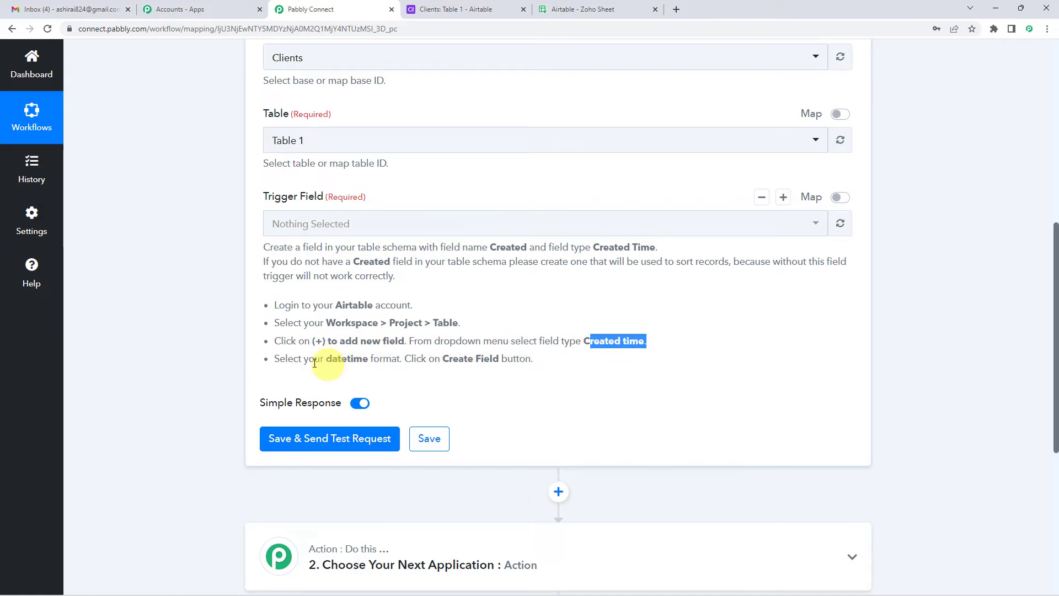
left_click_drag(293, 359, 528, 357)
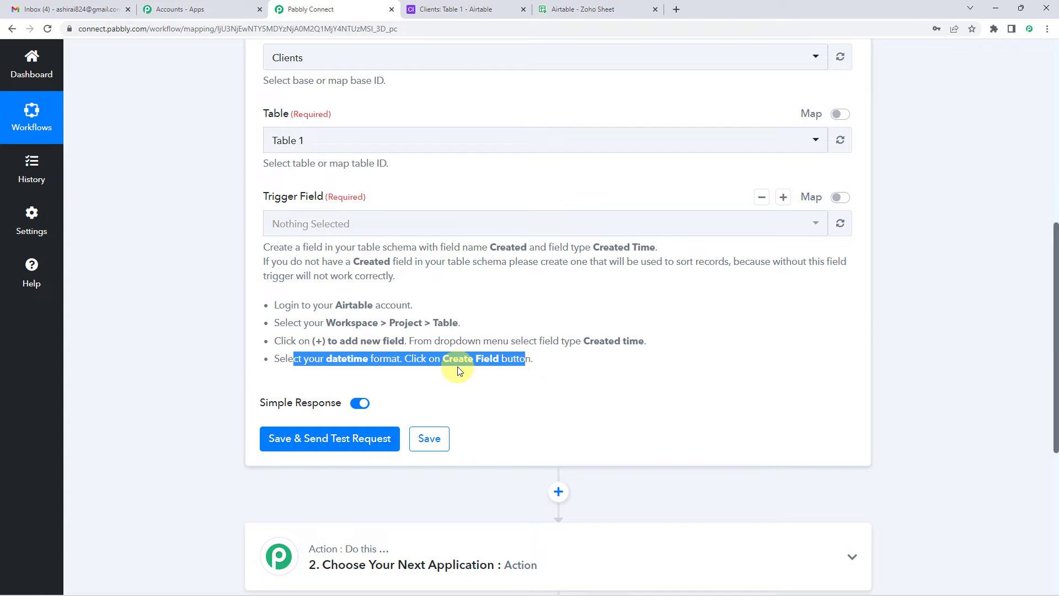
Switch to Airtable and add a field named Created of type Created time to Table 1, with the Local date format
left_click(452, 12)
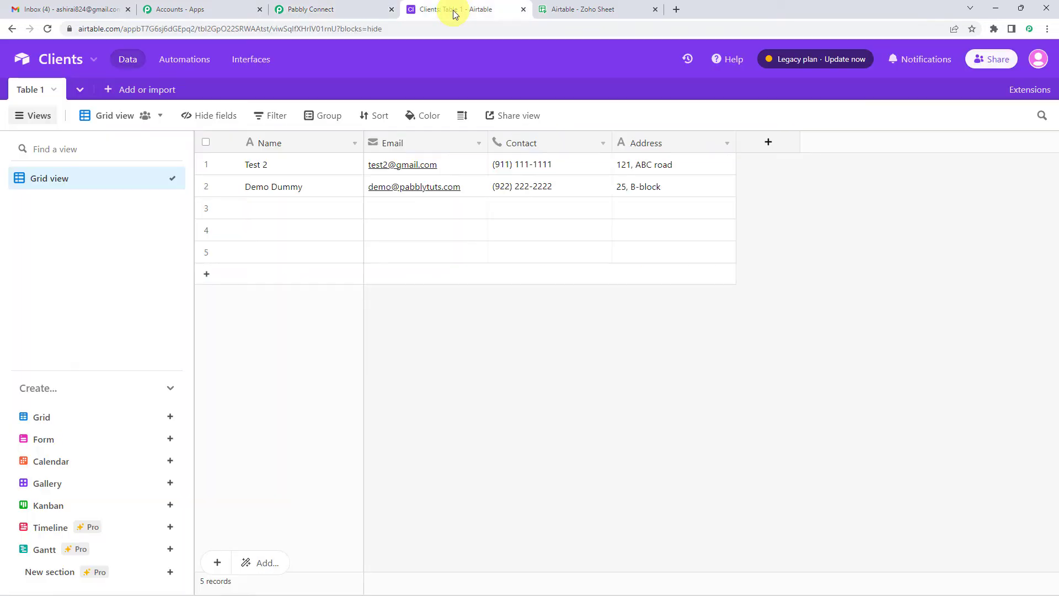
left_click(768, 146)
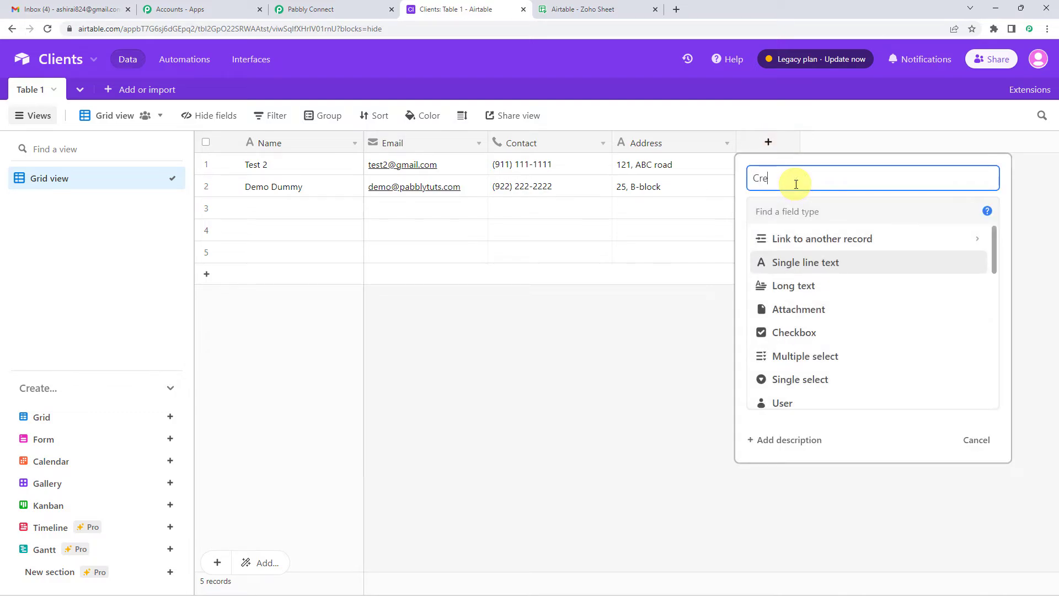
left_click(811, 209)
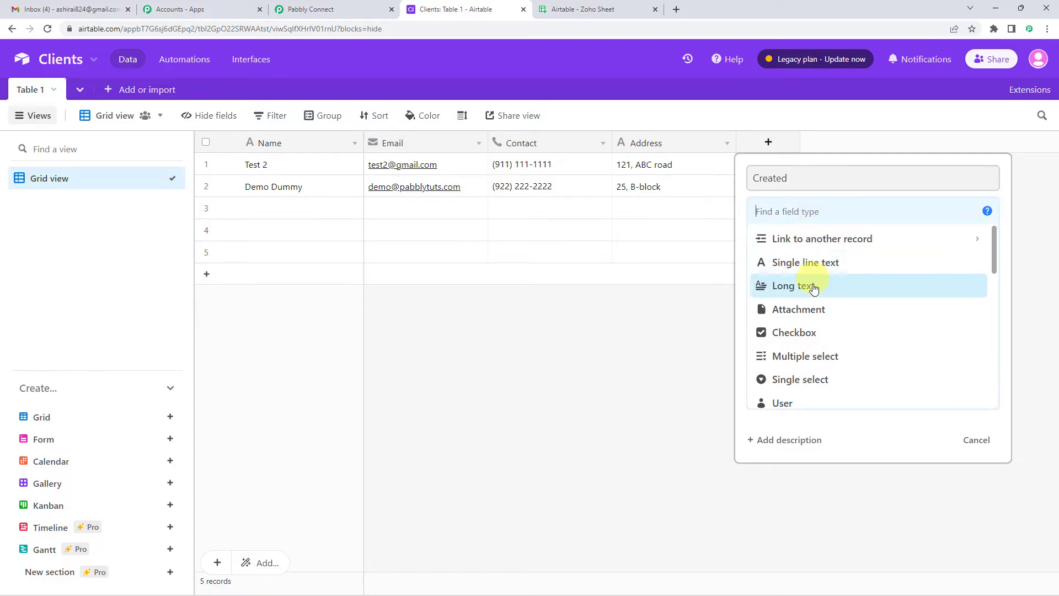
scroll(815, 298, "down", 2)
scroll(816, 306, "down", 6)
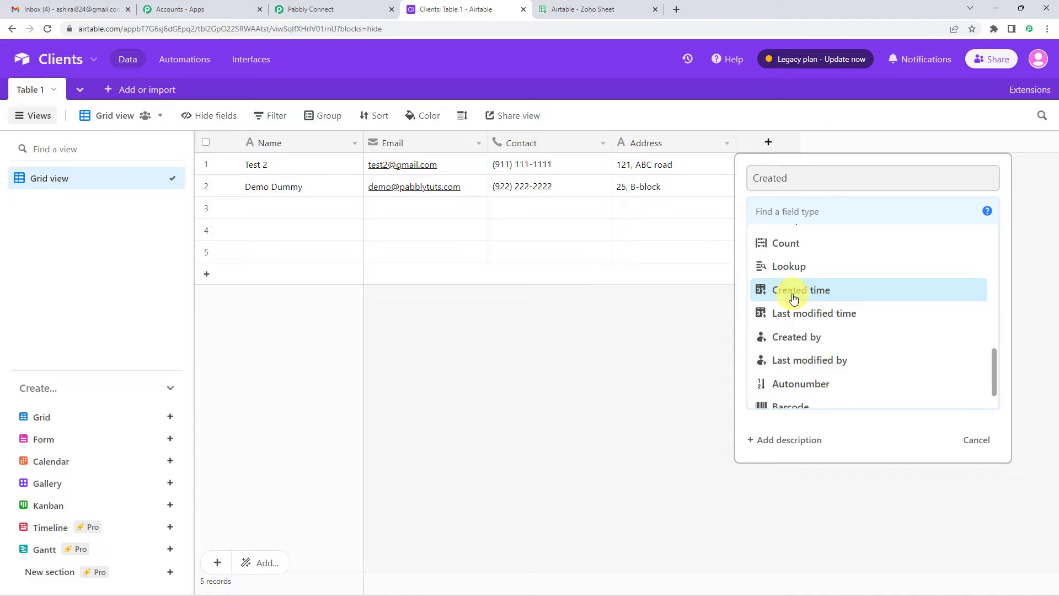
left_click(794, 292)
left_click(797, 288)
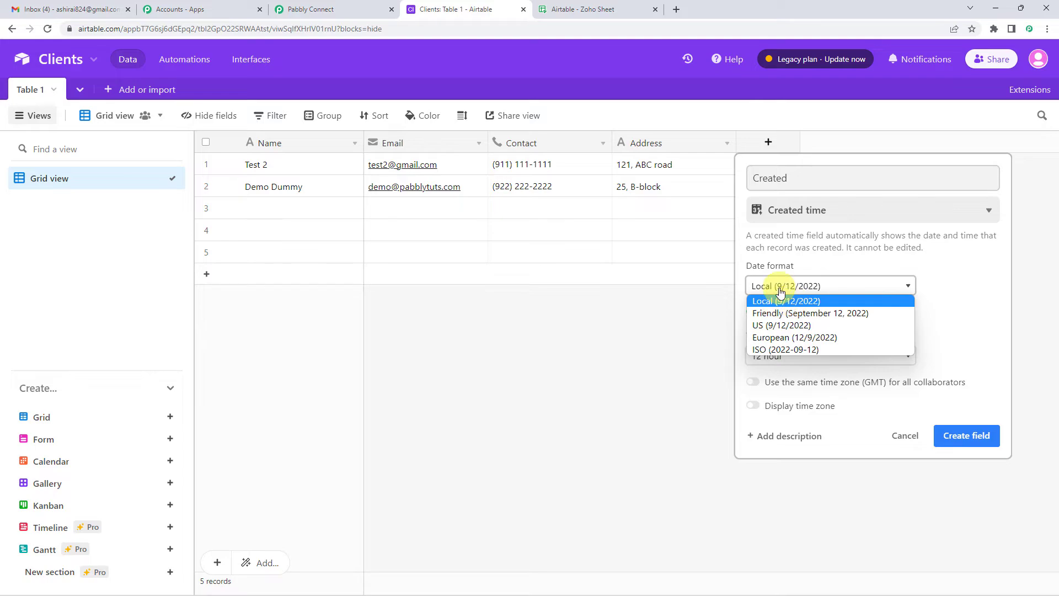
left_click(795, 291)
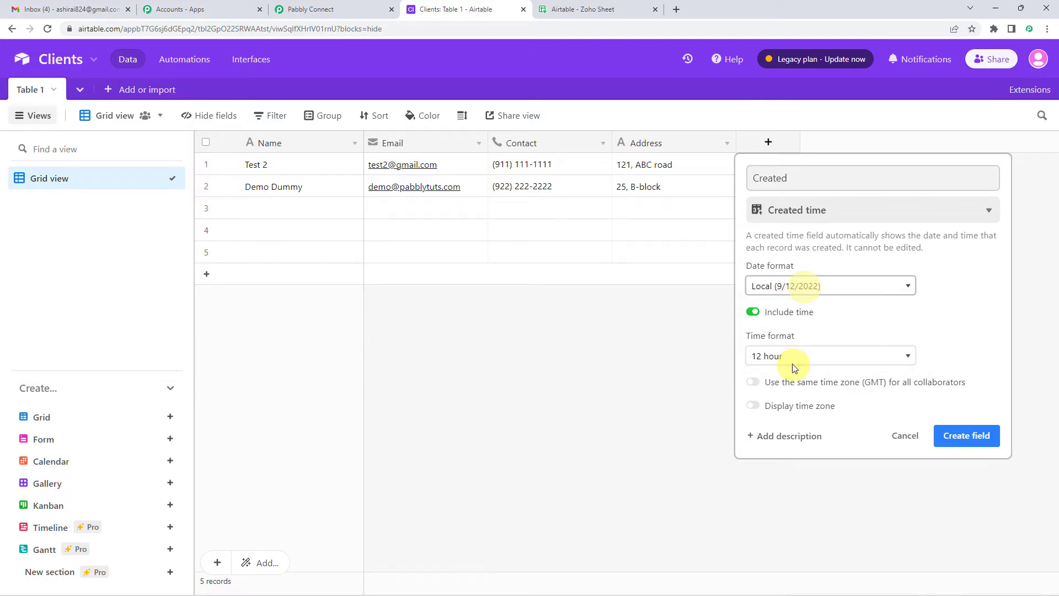
left_click(980, 441)
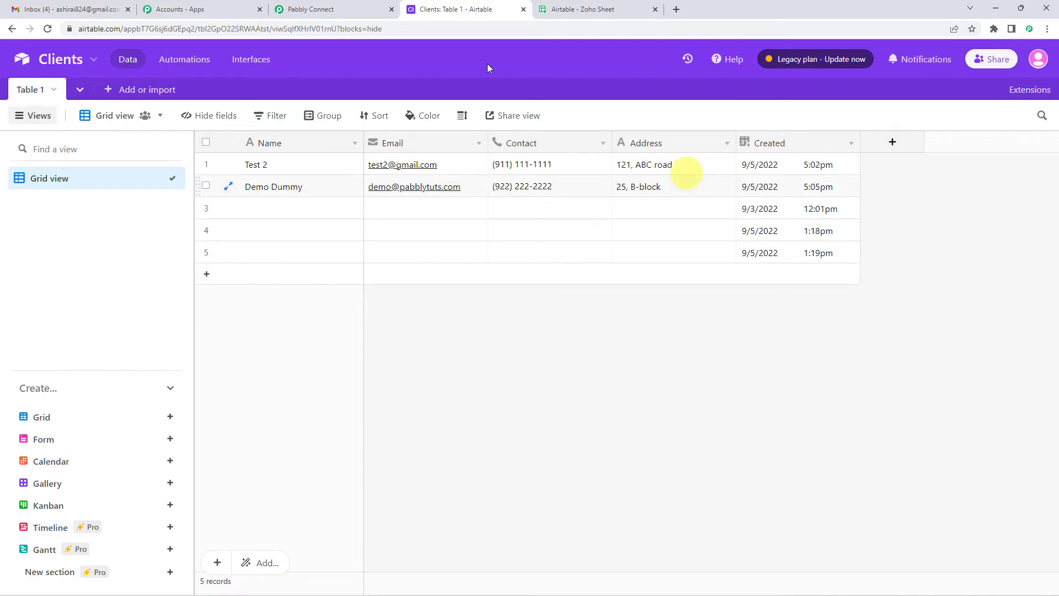
Return to Pabbly Connect, refresh the Trigger Field to load Created, and compare it with the Created column in Airtable
left_click(325, 9)
scroll(551, 221, "down", 1)
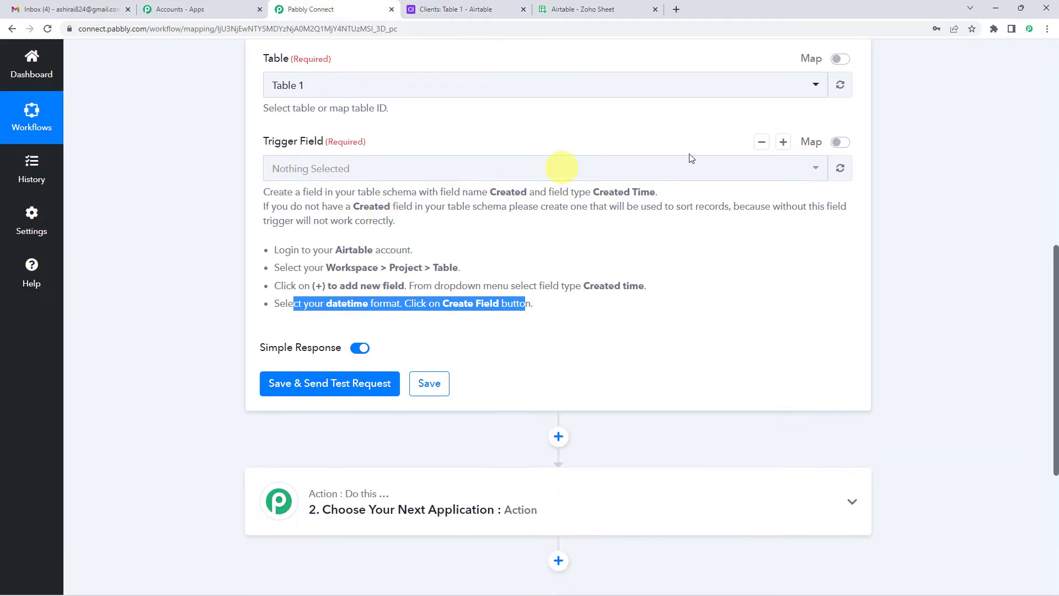
double_click(311, 141)
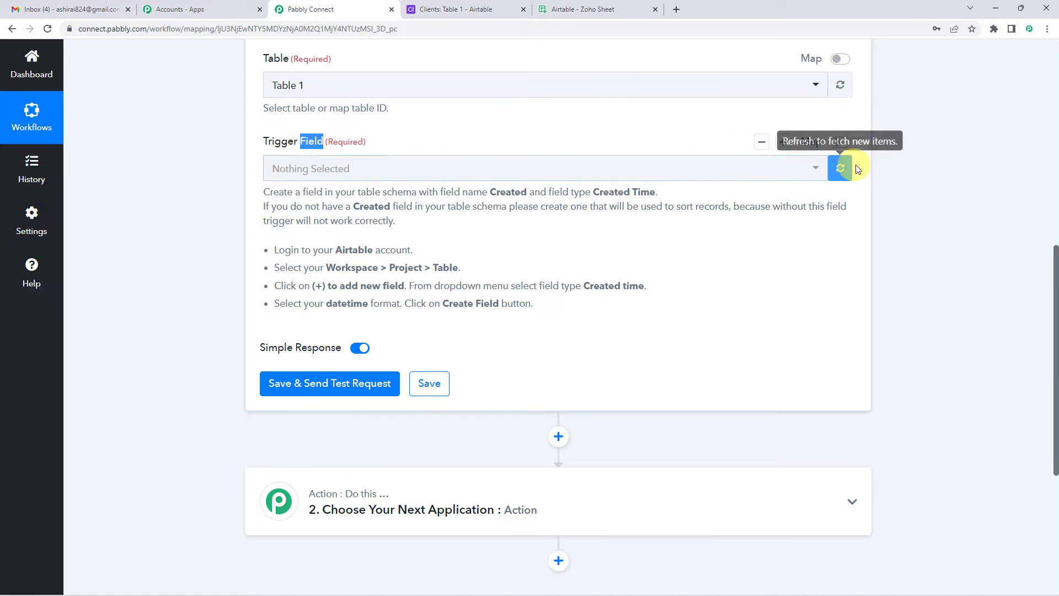
left_click(839, 170)
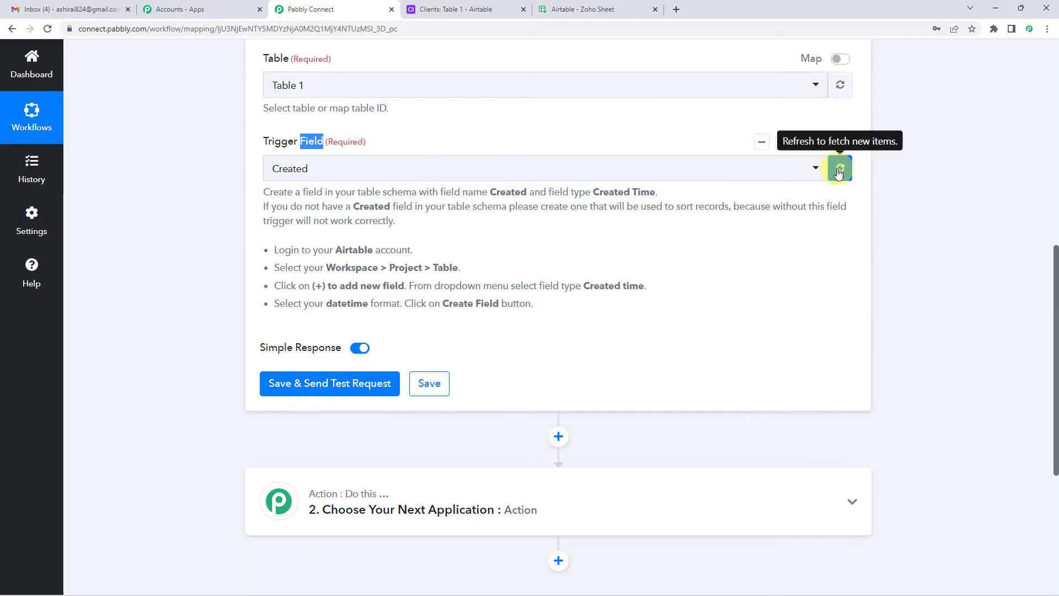
left_click(406, 132)
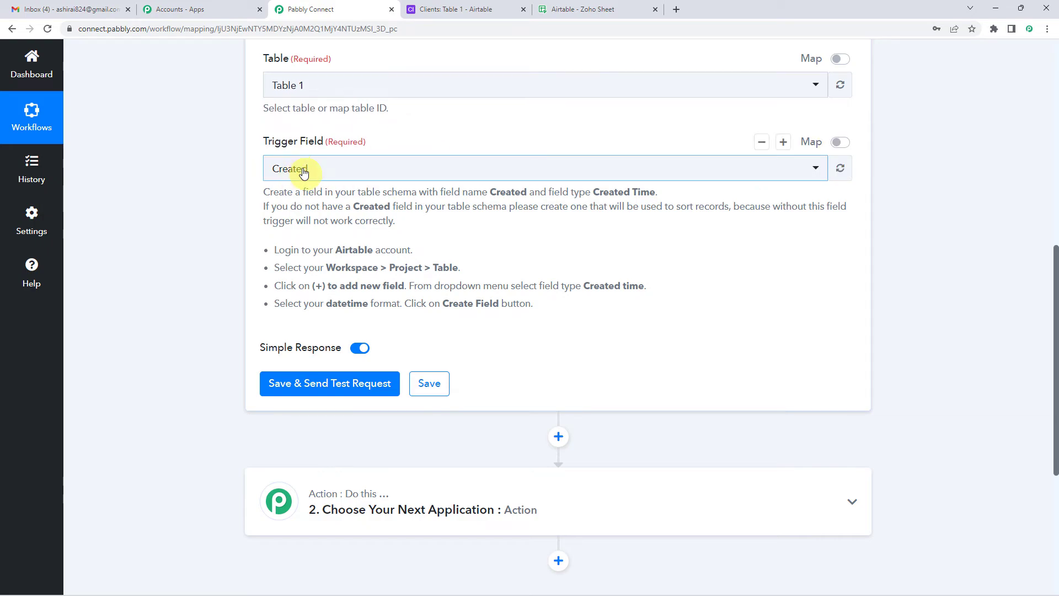
left_click(485, 9)
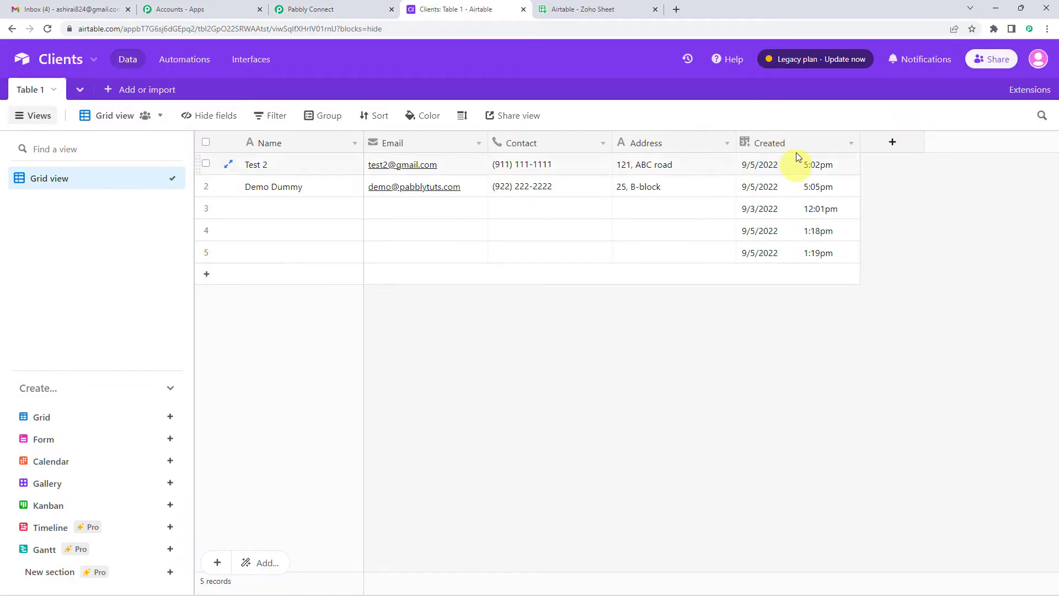
left_click(311, 8)
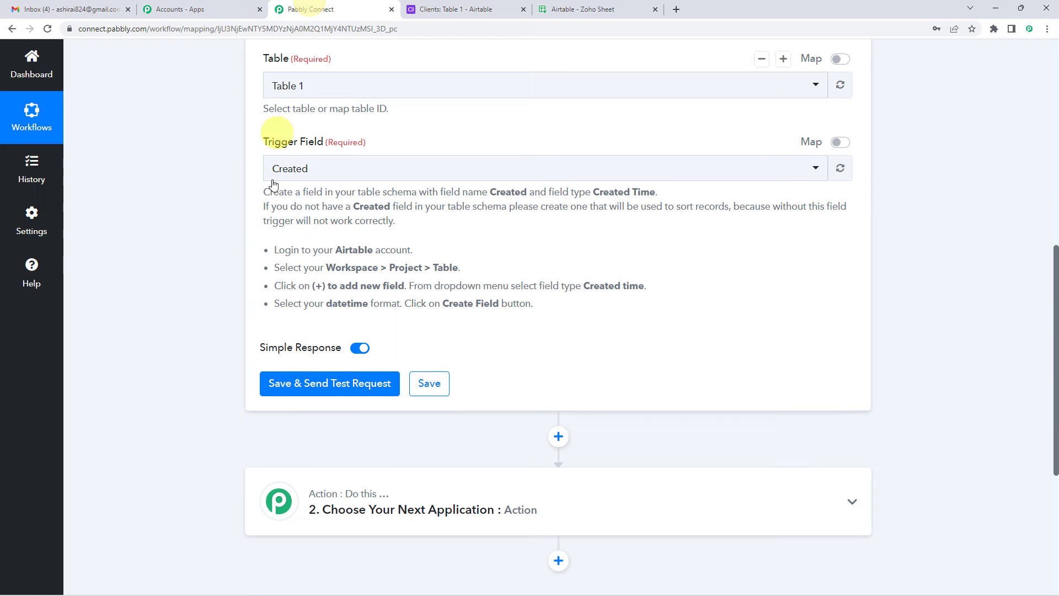
scroll(359, 210, "down", 1)
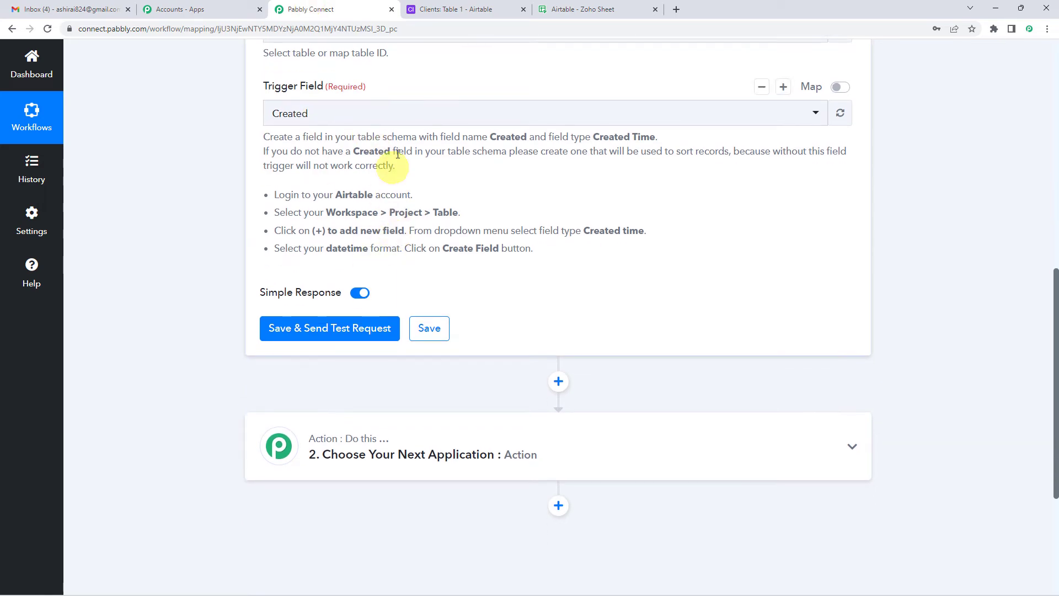
Review the client records in Airtable, return to Pabbly Connect and save the trigger while sending a test request
left_click(436, 11)
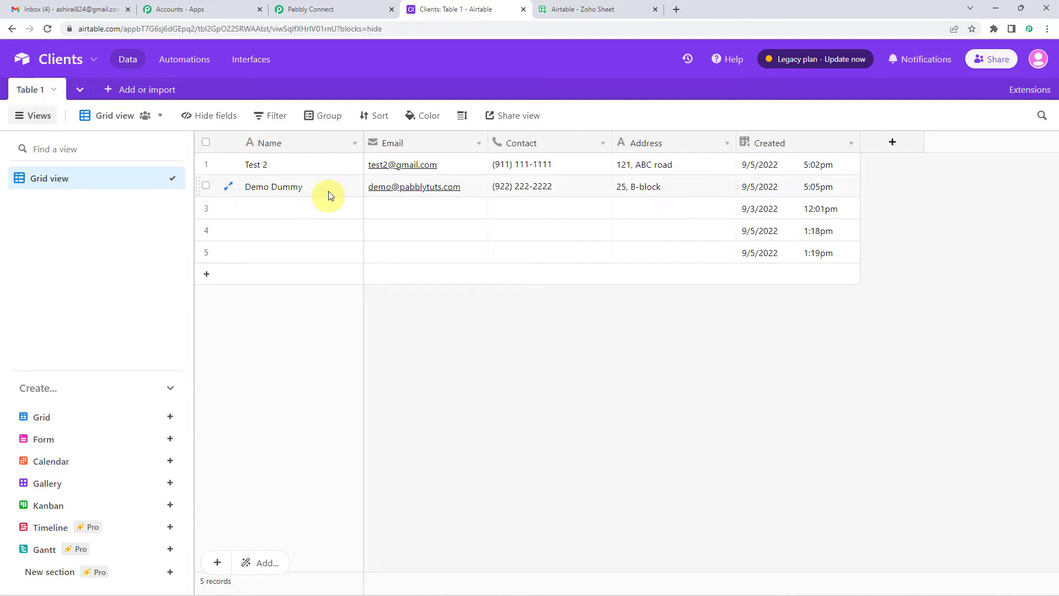
left_click(340, 12)
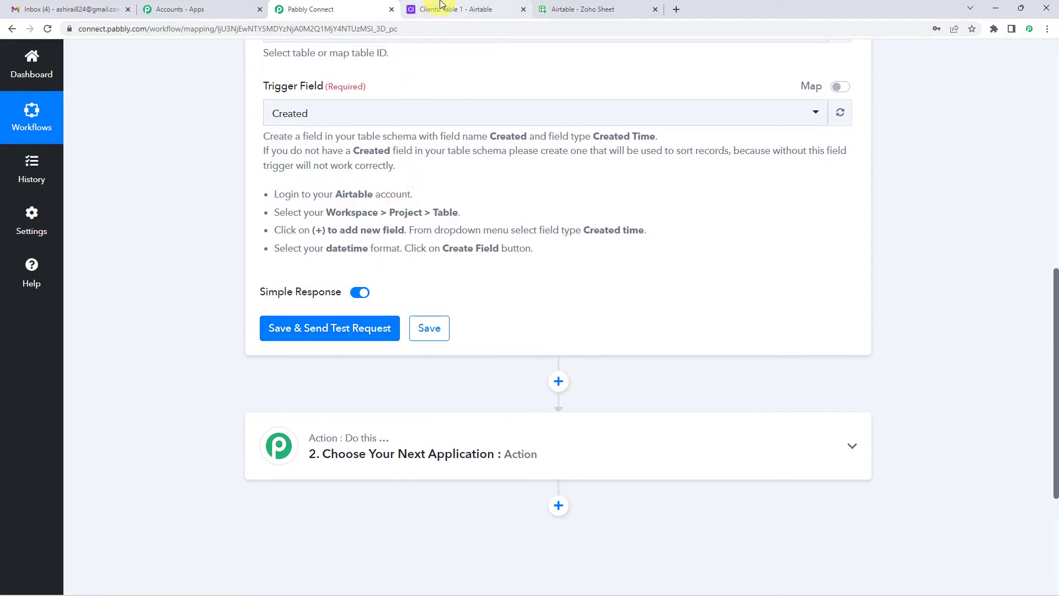
left_click(456, 10)
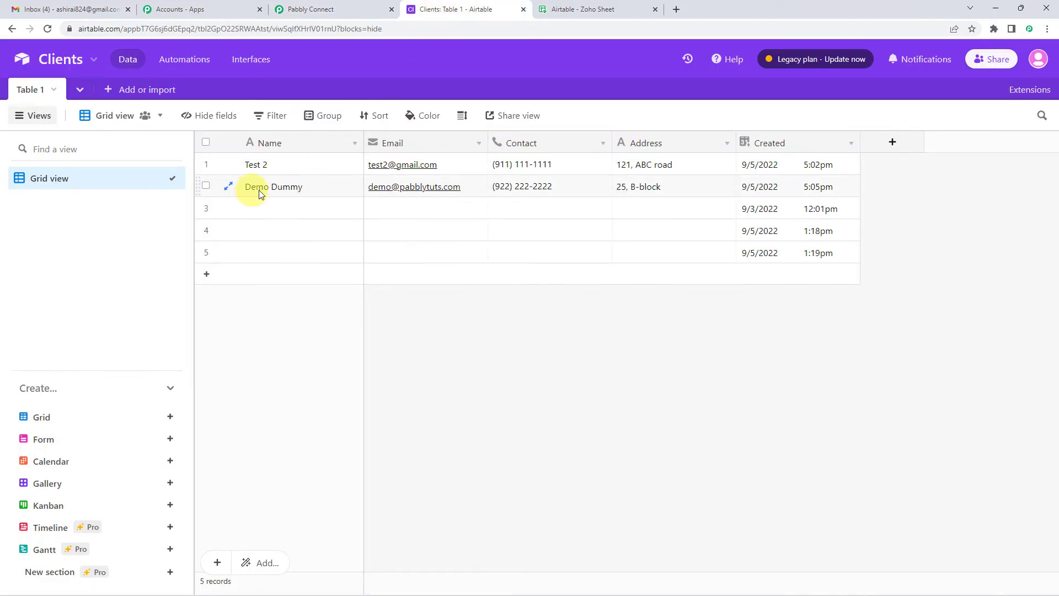
left_click(319, 5)
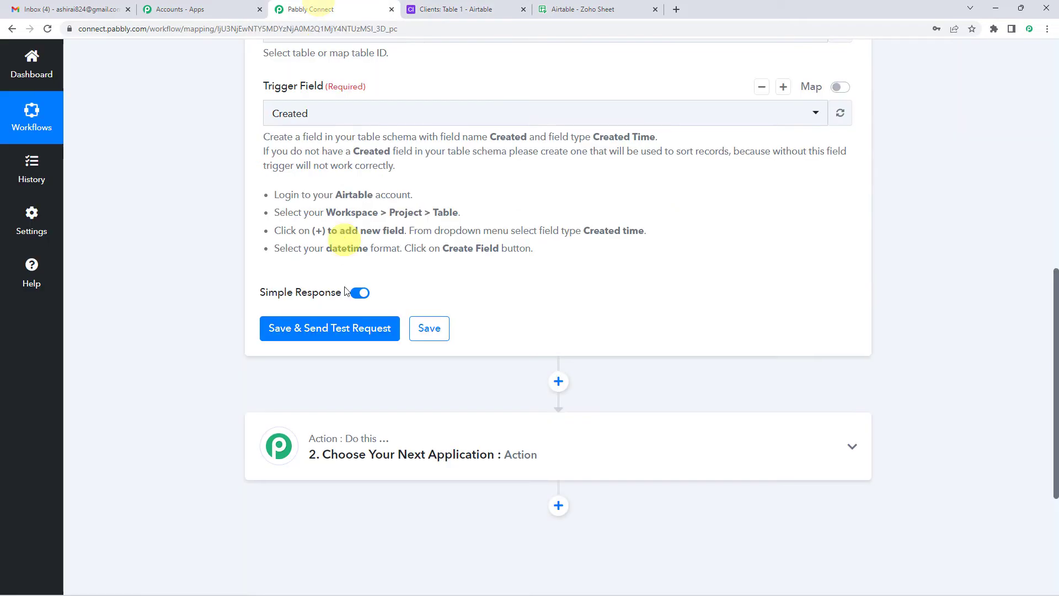
left_click(338, 329)
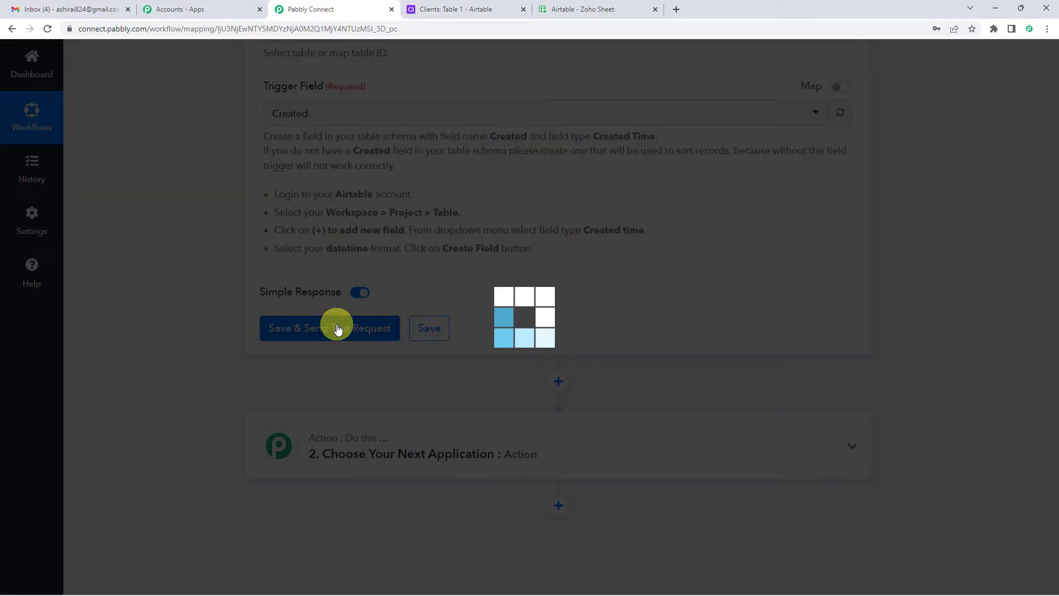
Review the received name, contact, email and address values, compare them with the Airtable records, and recheck the trigger settings in Pabbly Connect
scroll(527, 284, "down", 3)
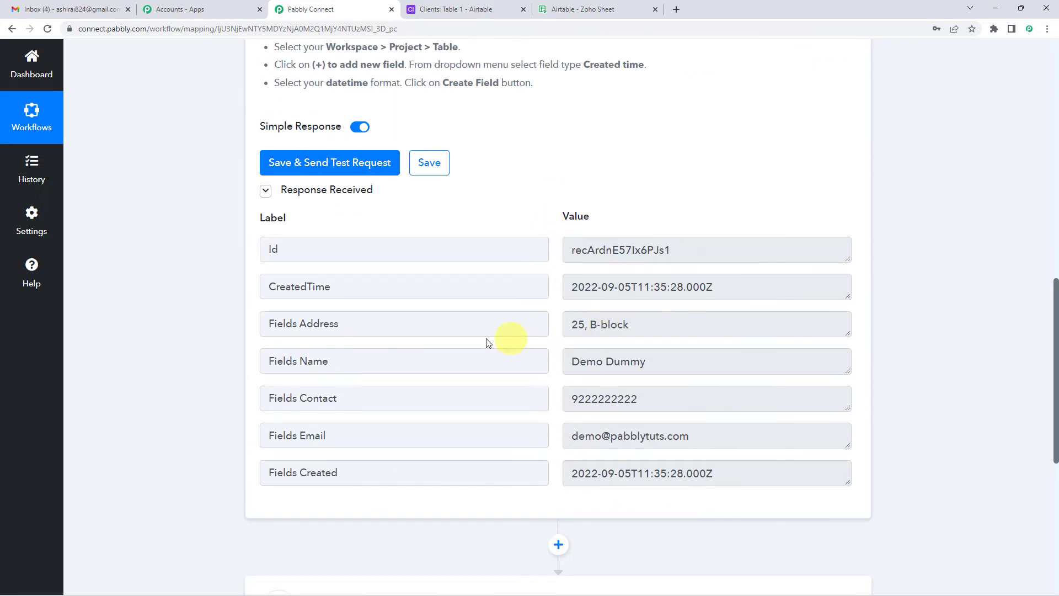
scroll(571, 350, "down", 2)
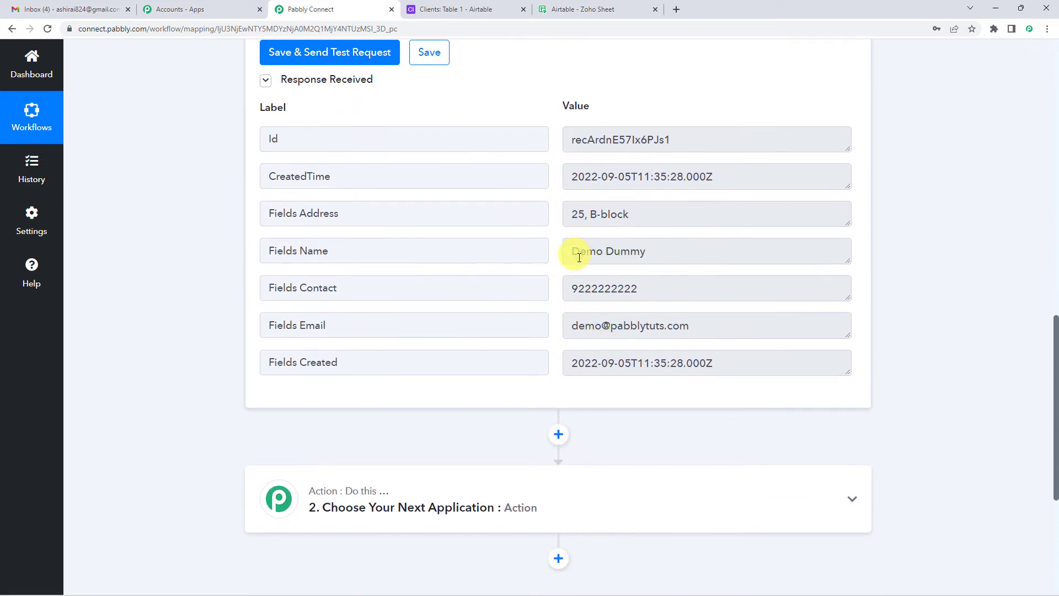
left_click(579, 257)
left_click(666, 291)
left_click_drag(596, 332, 728, 320)
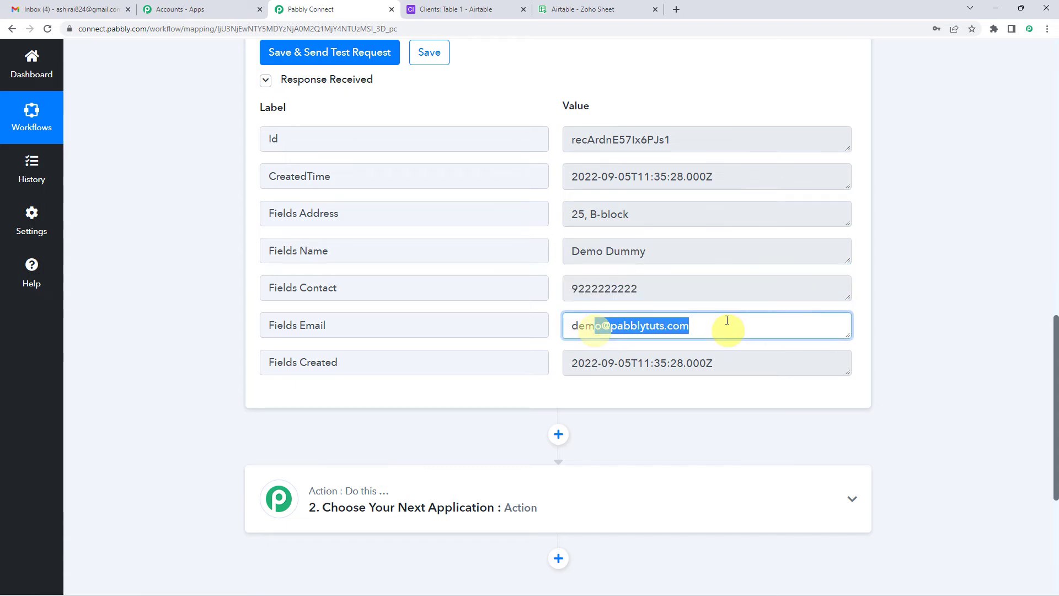
left_click_drag(649, 217, 609, 215)
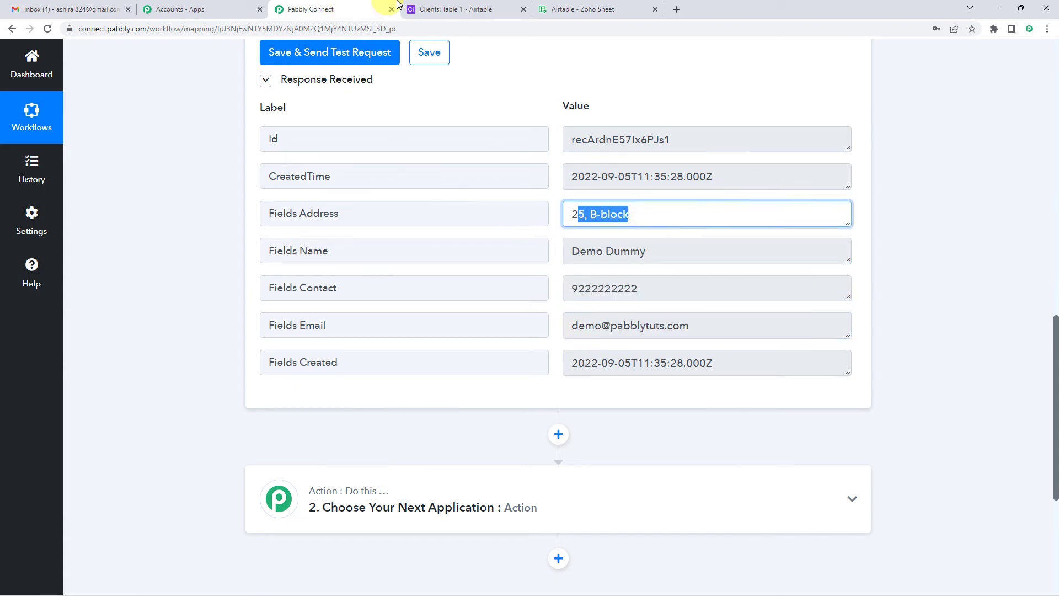
left_click(425, 9)
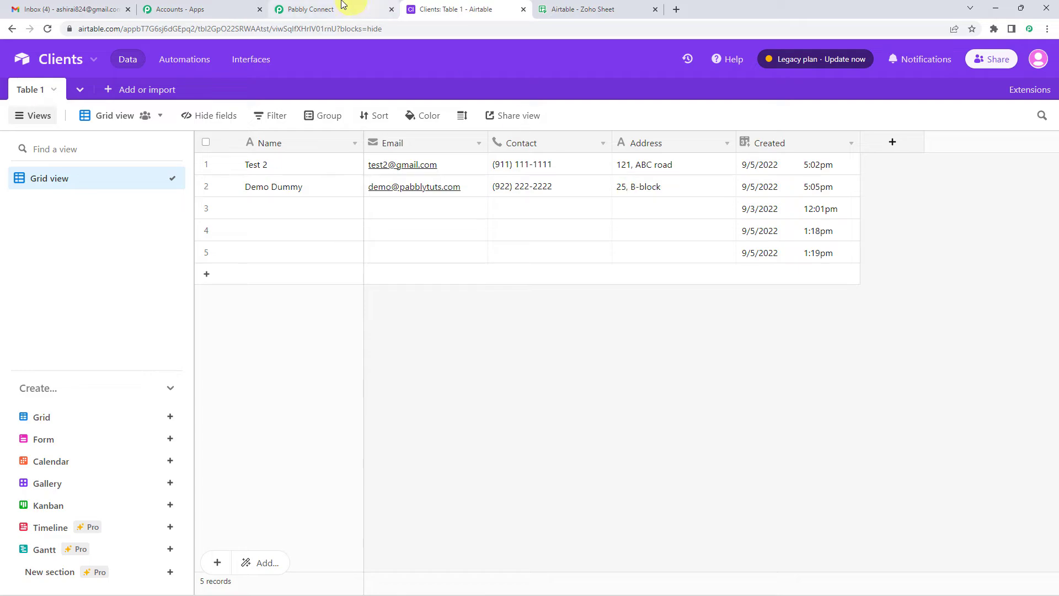
left_click(310, 8)
scroll(203, 307, "up", 5)
scroll(203, 307, "up", 10)
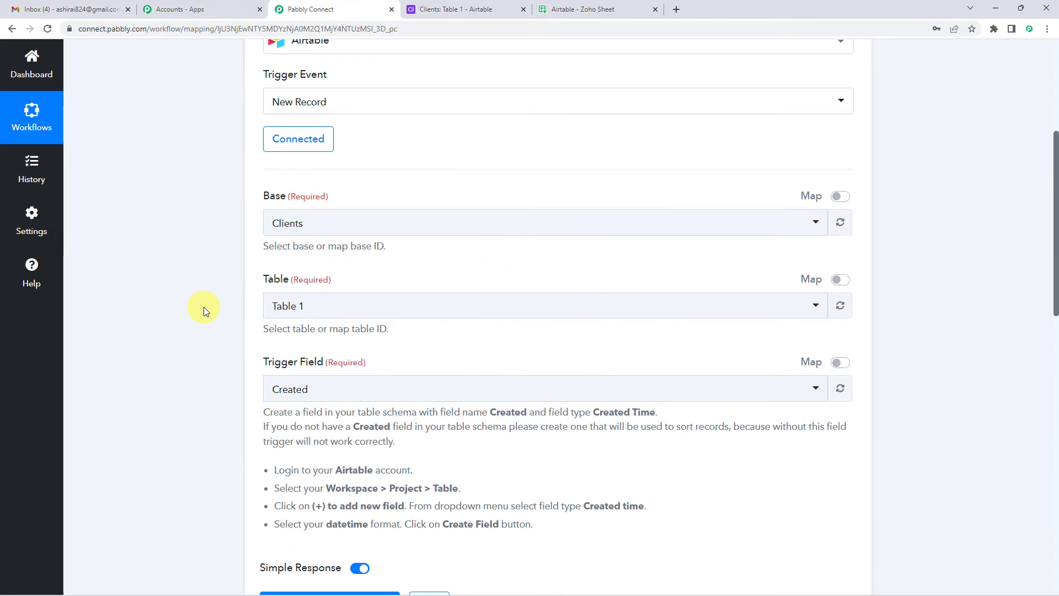
Set up the workflow's action step with Zoho Sheet as the app and Create Row as the action event
scroll(203, 307, "down", 5)
scroll(203, 306, "down", 11)
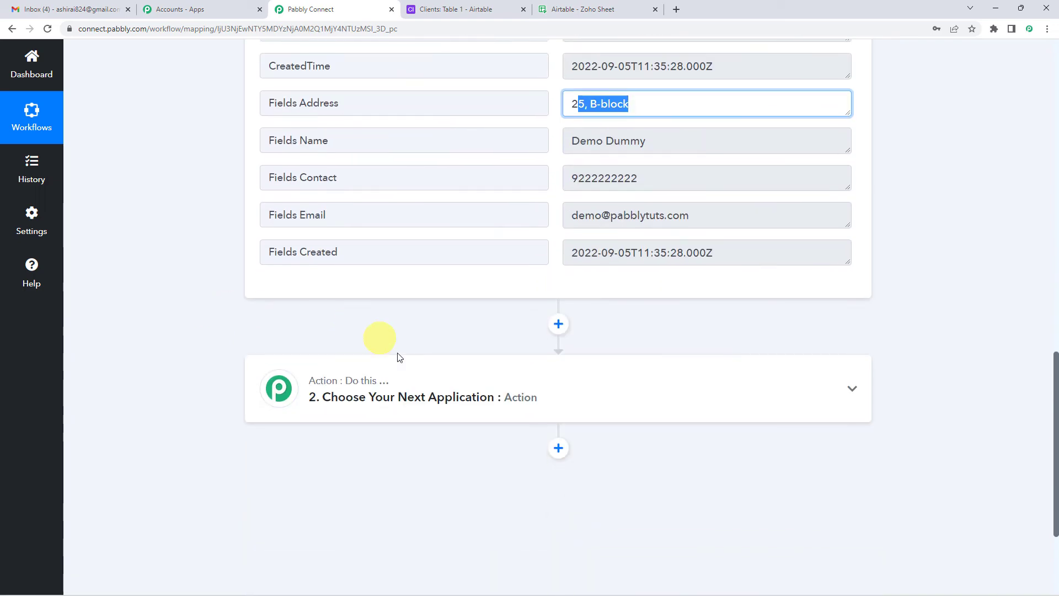
left_click(411, 375)
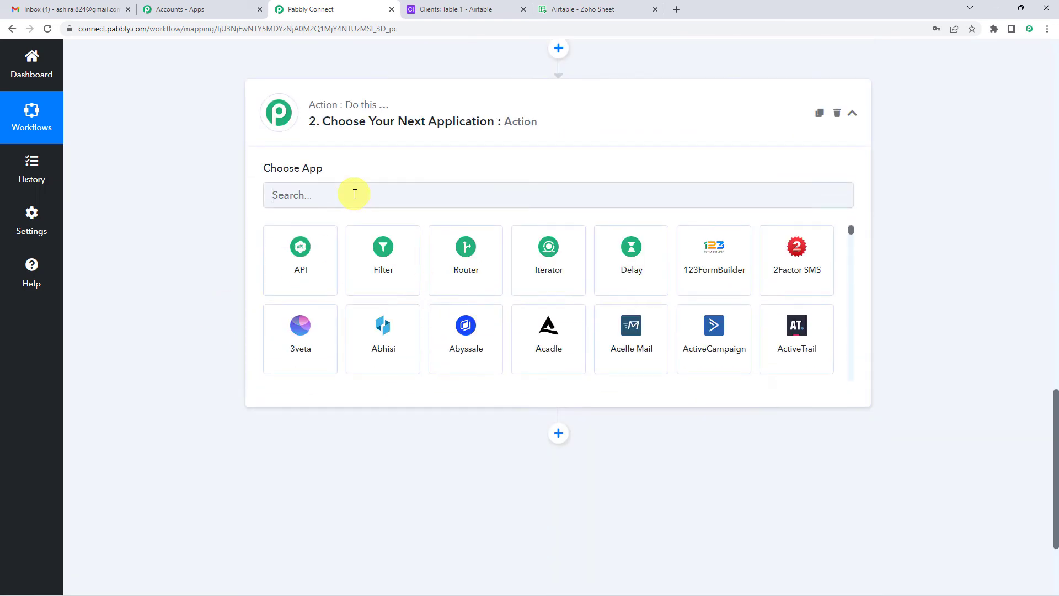
left_click(355, 193)
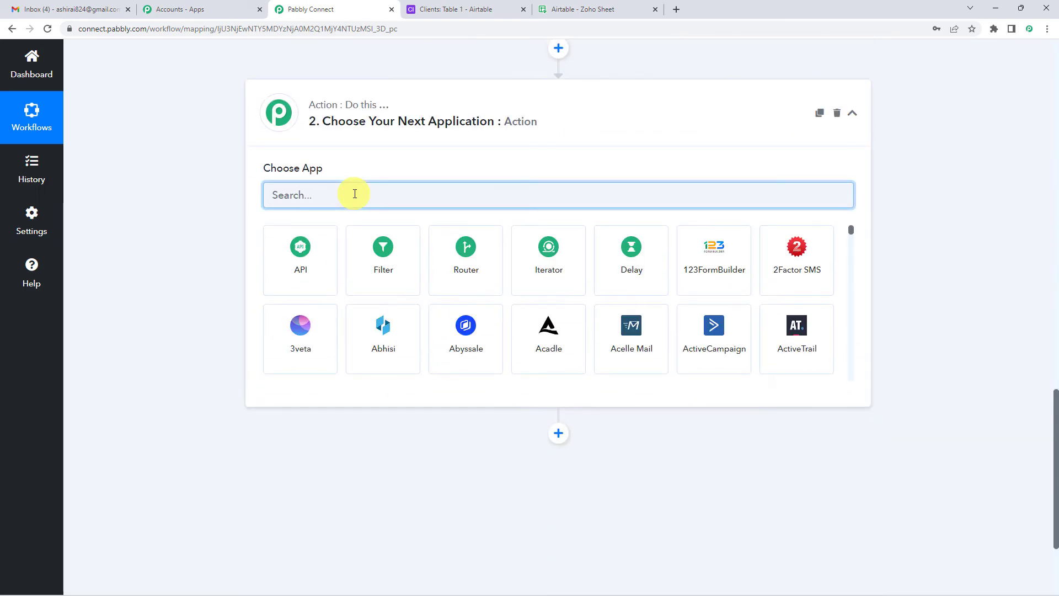
type("zoho")
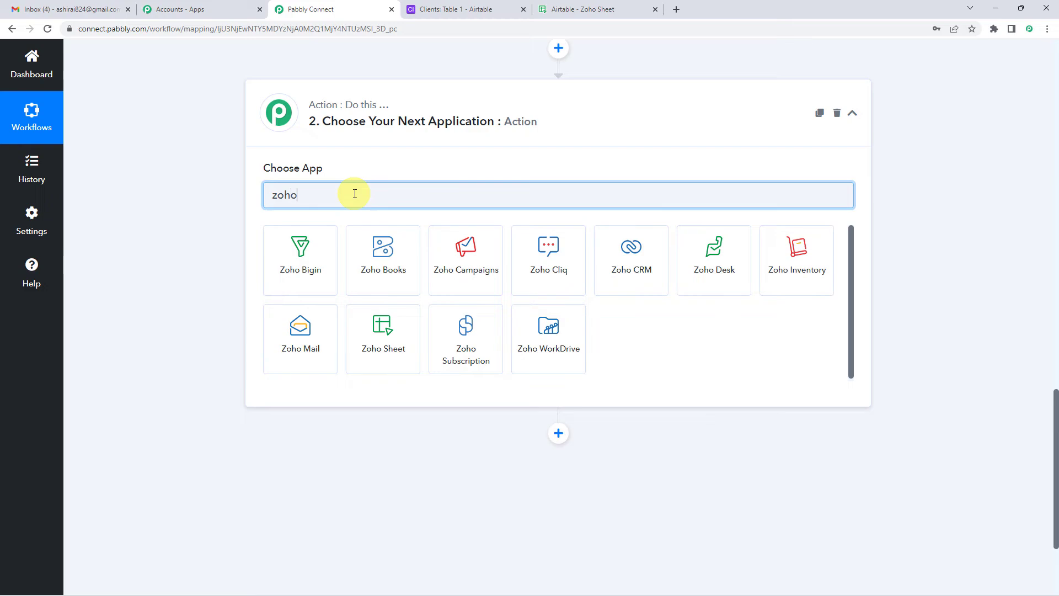
type(" s")
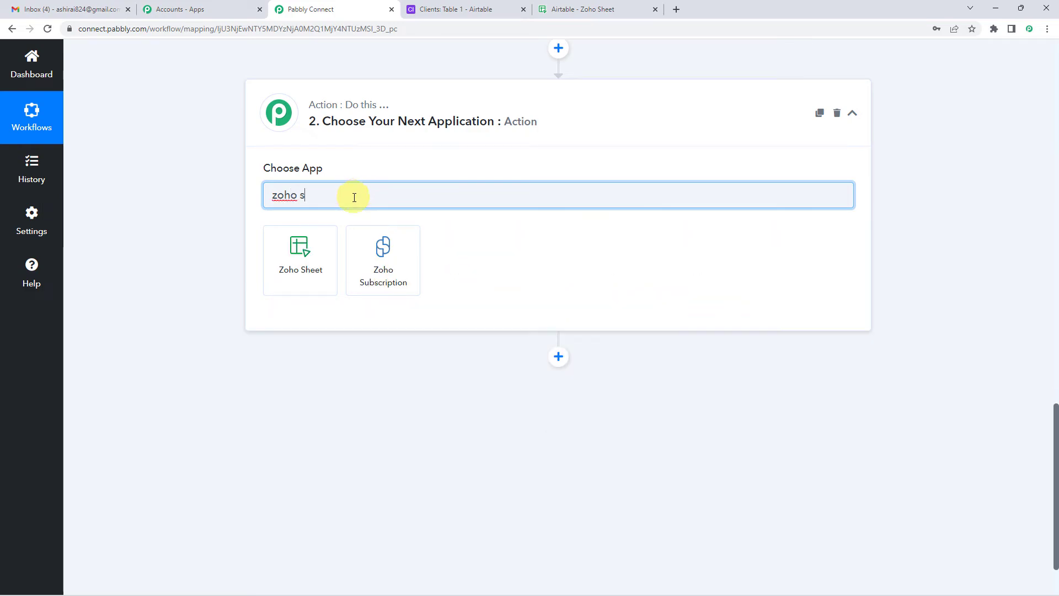
left_click(320, 267)
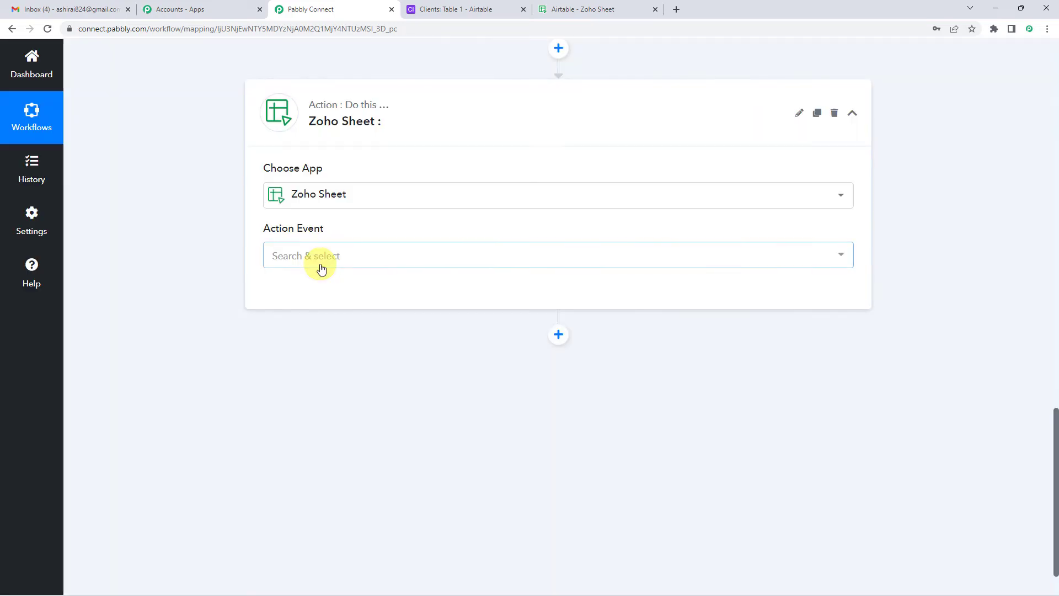
left_click(323, 201)
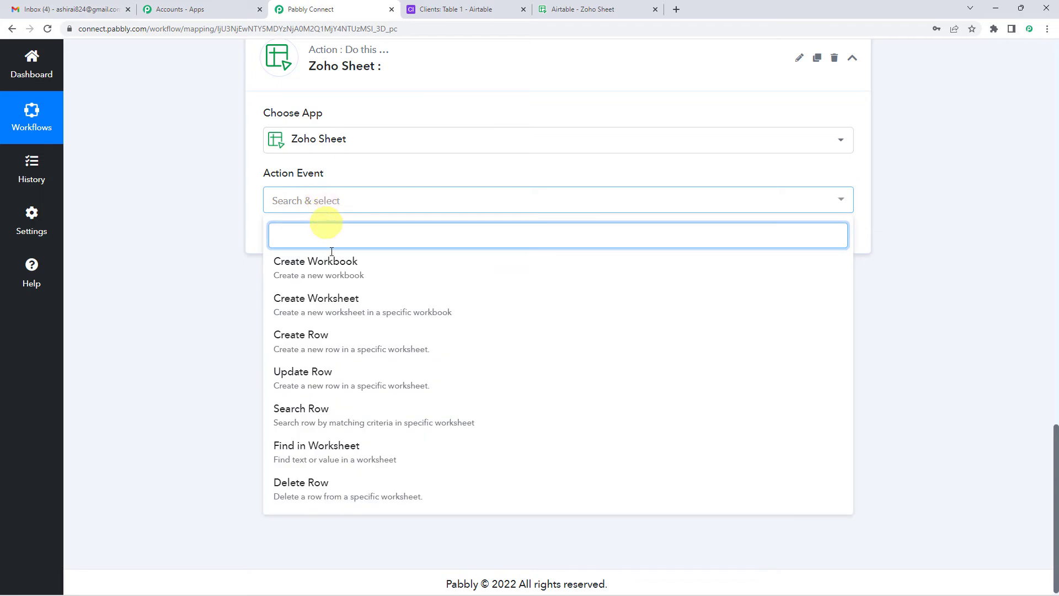
left_click(331, 339)
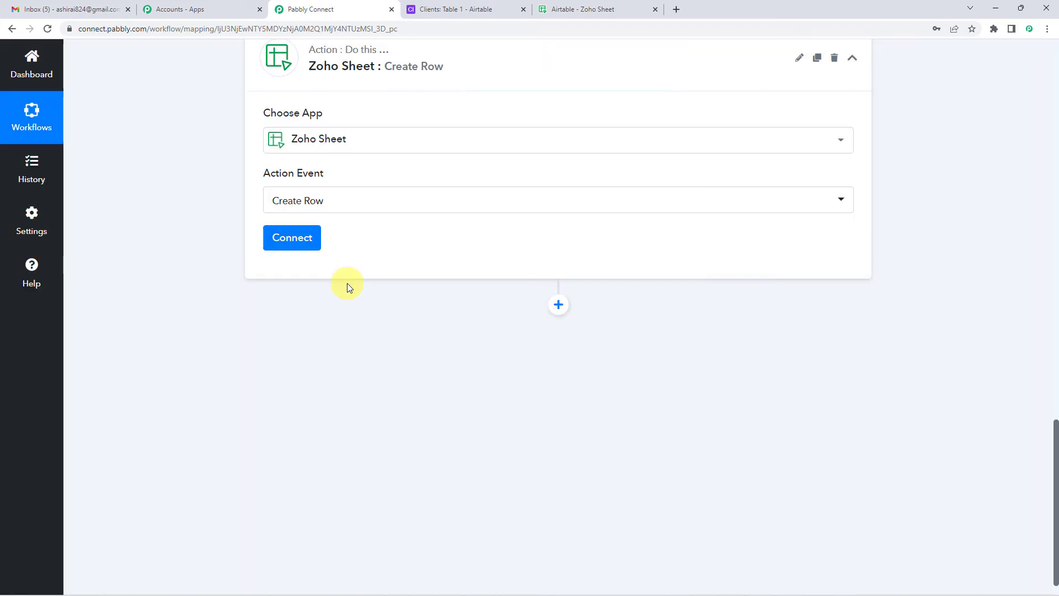
Review the Airtable New Record trigger setup, check the client records in Airtable, and return to Pabbly Connect
scroll(346, 283, "up", 15)
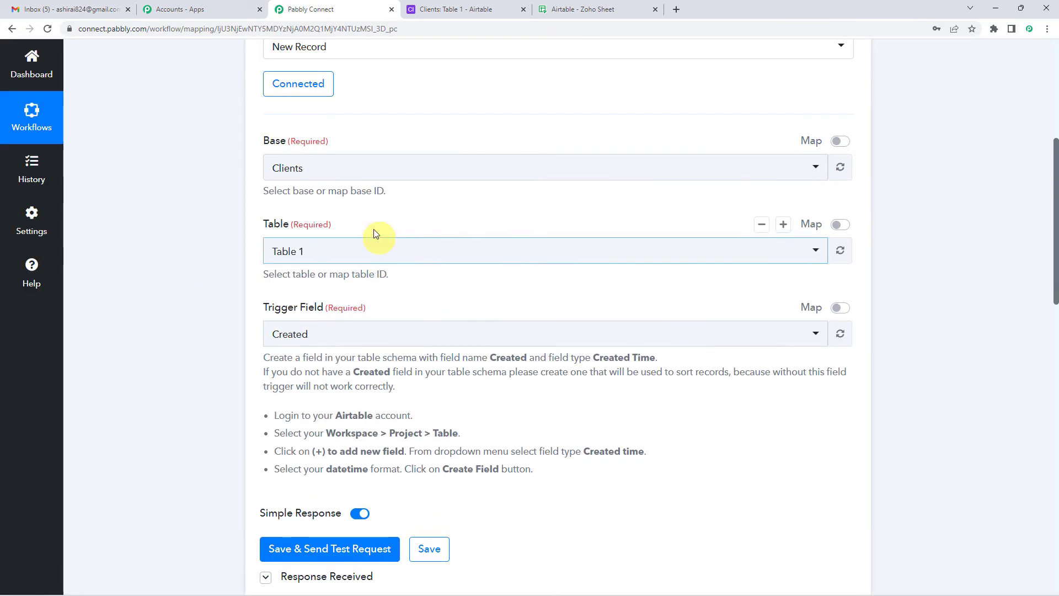
scroll(369, 224, "up", 4)
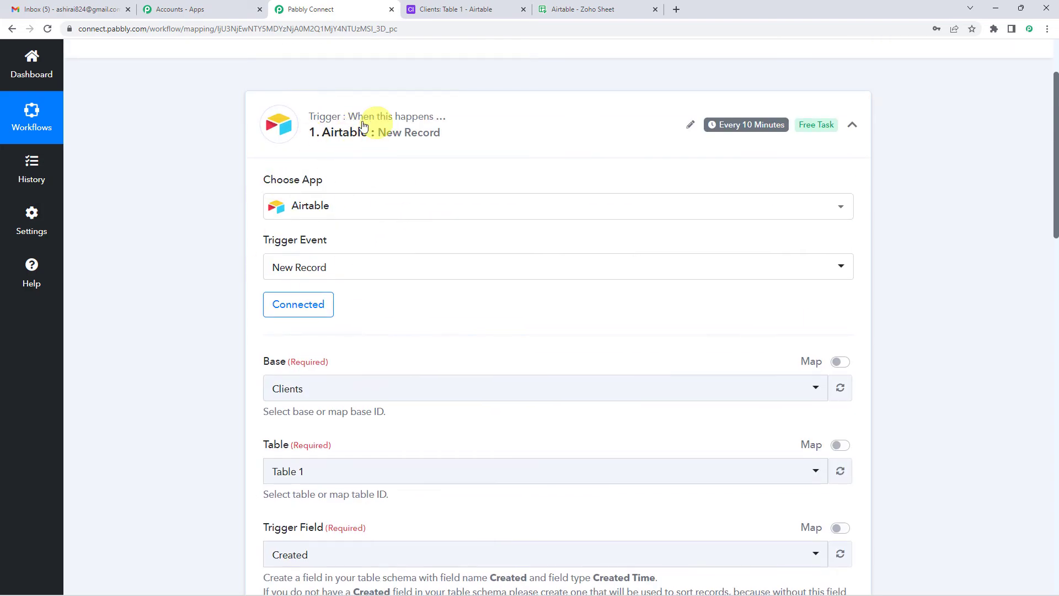
left_click(433, 10)
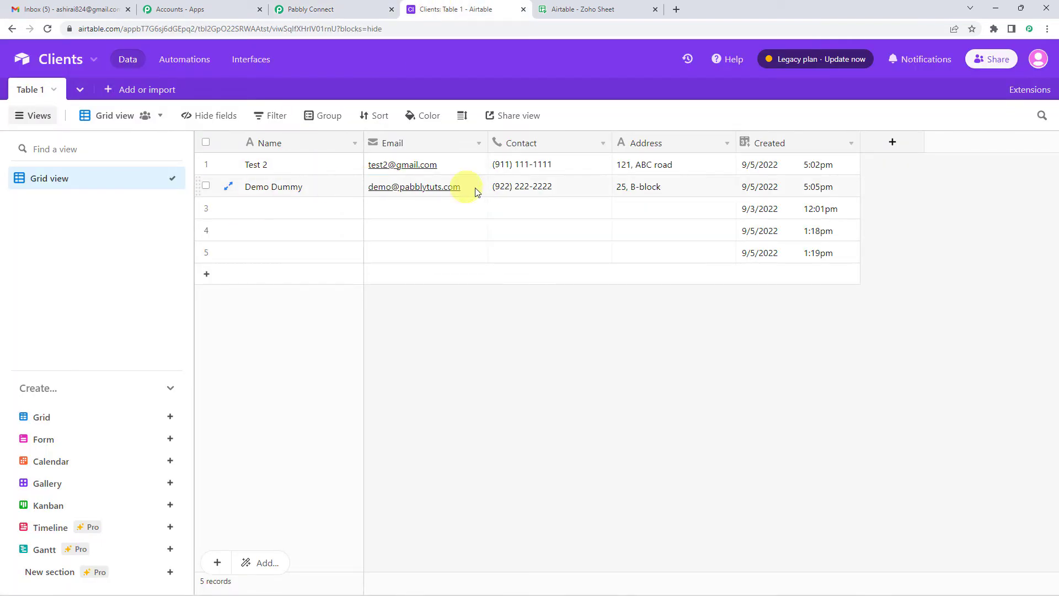
left_click(335, 7)
scroll(206, 299, "down", 5)
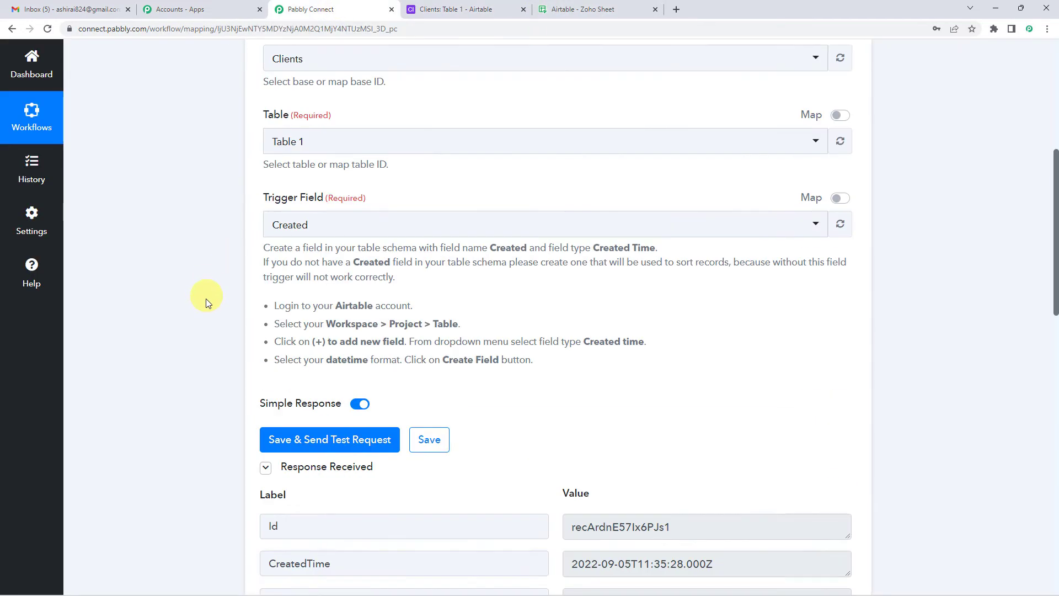
Start adding a new Zoho Sheet connection for the Create Row action
scroll(206, 299, "down", 15)
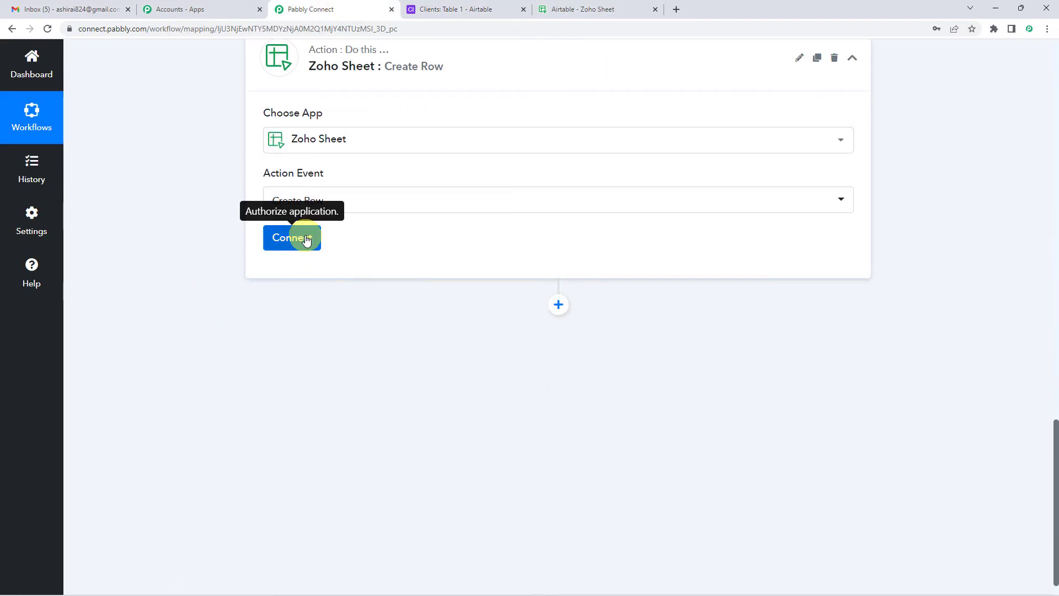
left_click(307, 240)
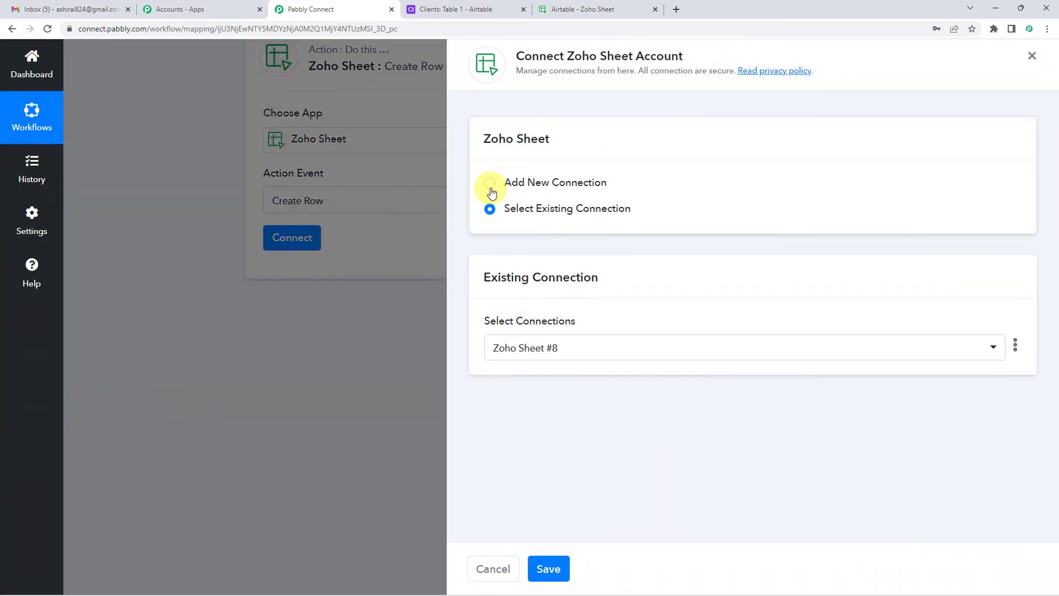
left_click(490, 185)
left_click(532, 335)
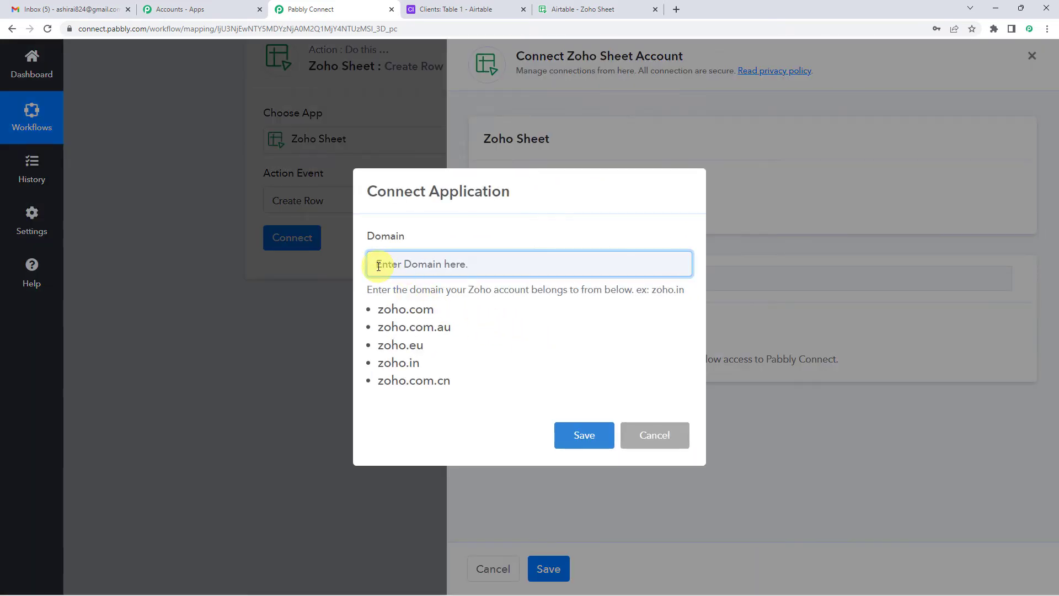
Switch to Zoho Sheet and examine the Airtable workbook's column headings and the account domain in the sheet's web address
left_click(565, 12)
left_click(207, 309)
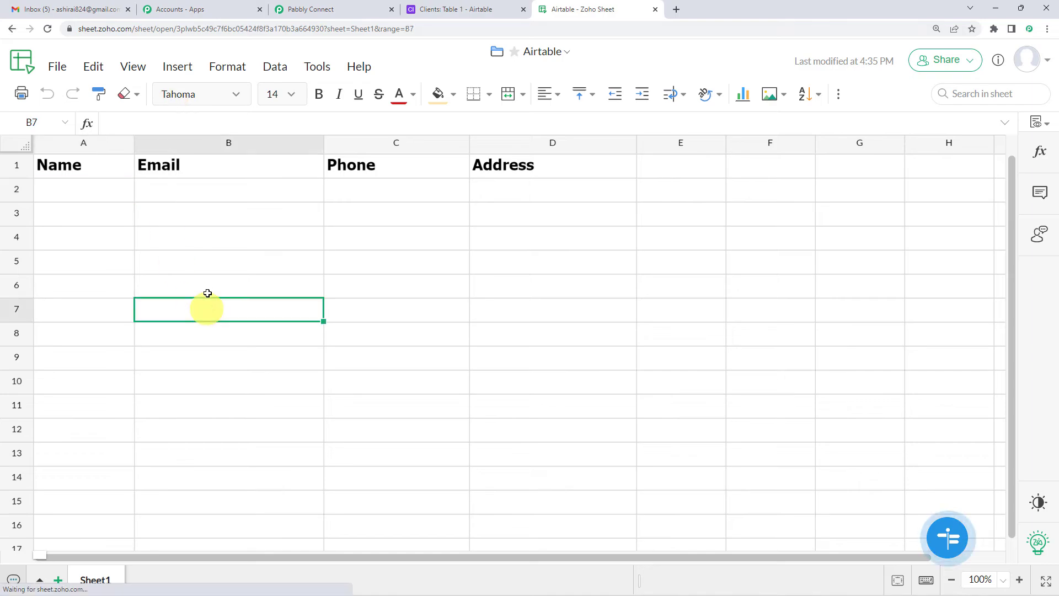
left_click(90, 170)
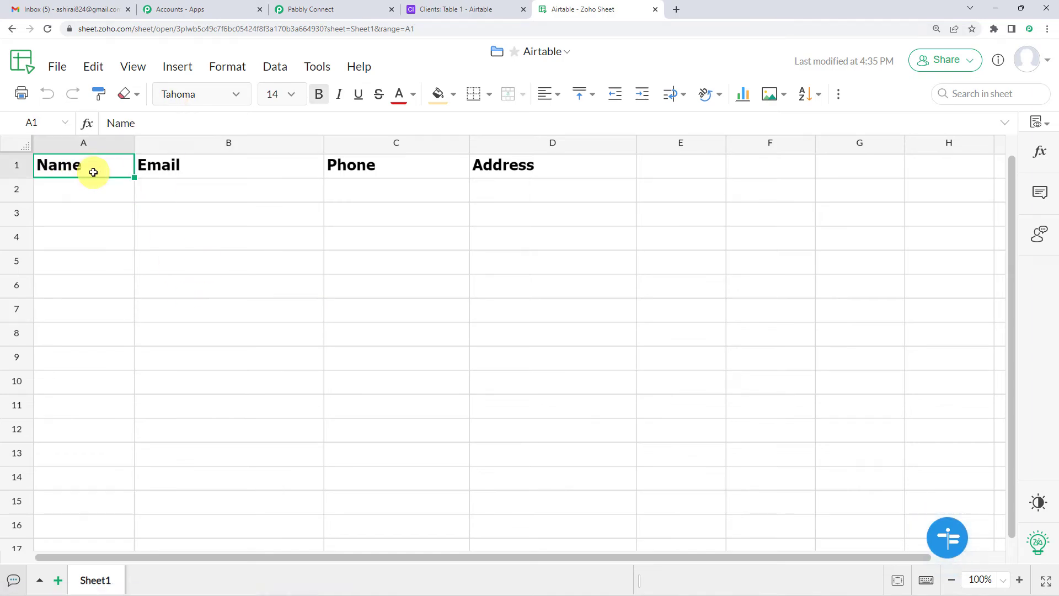
left_click(229, 175)
left_click(453, 182)
left_click(562, 168)
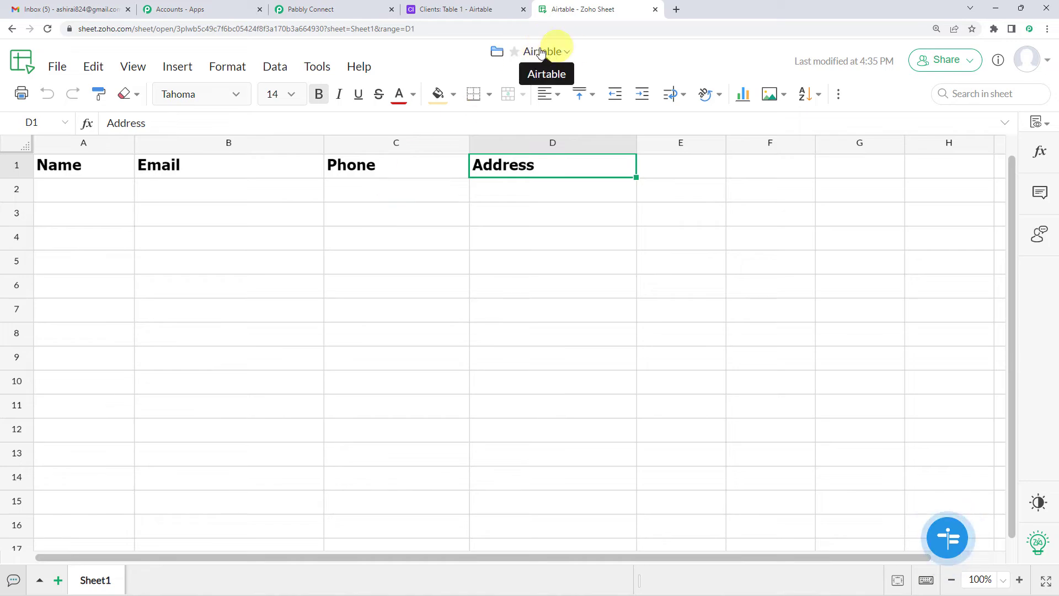
left_click(114, 34)
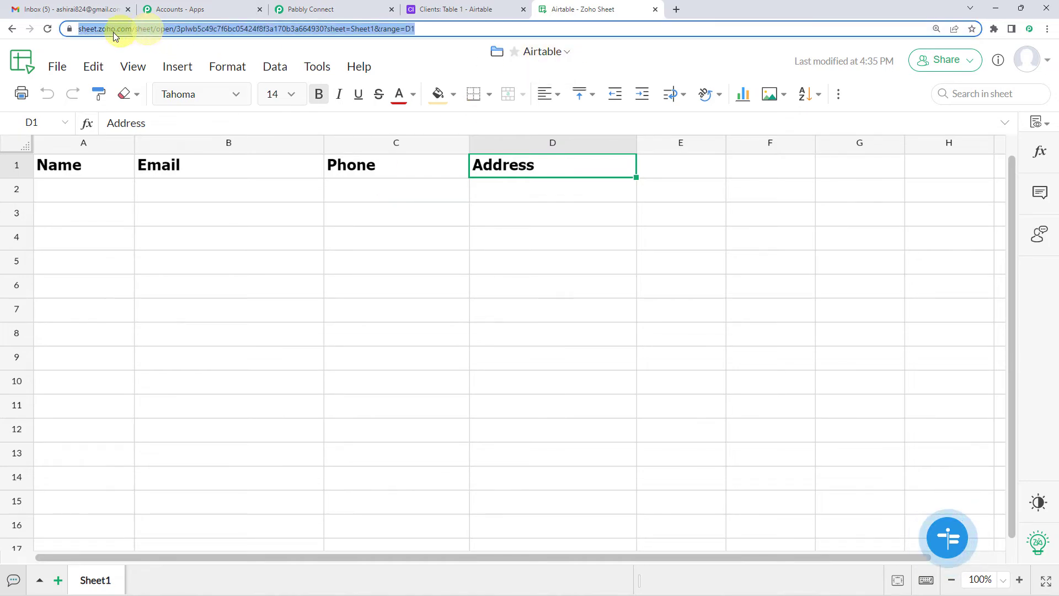
left_click(107, 30)
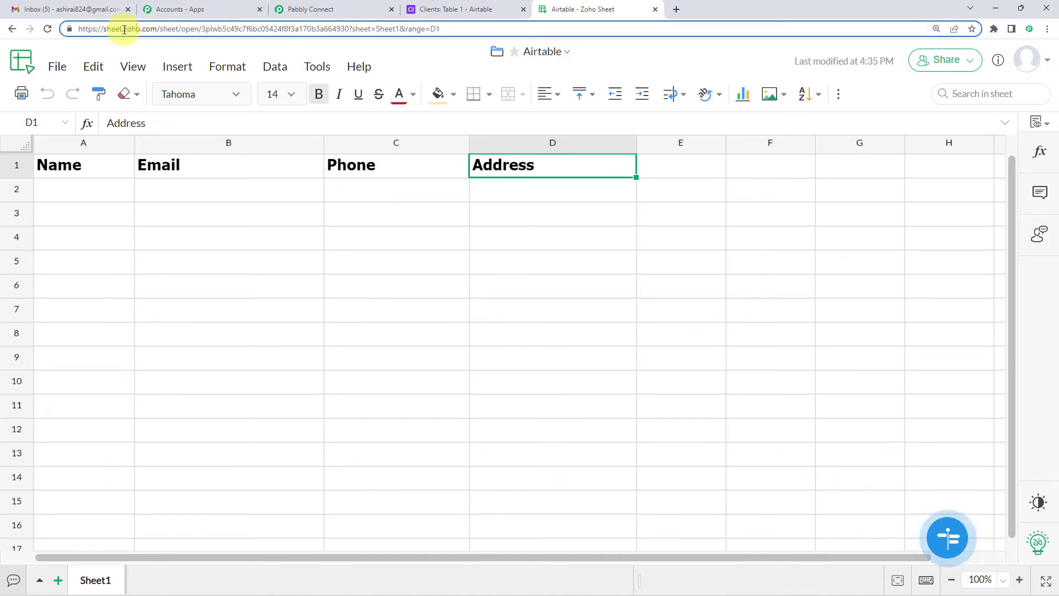
left_click_drag(124, 30, 156, 30)
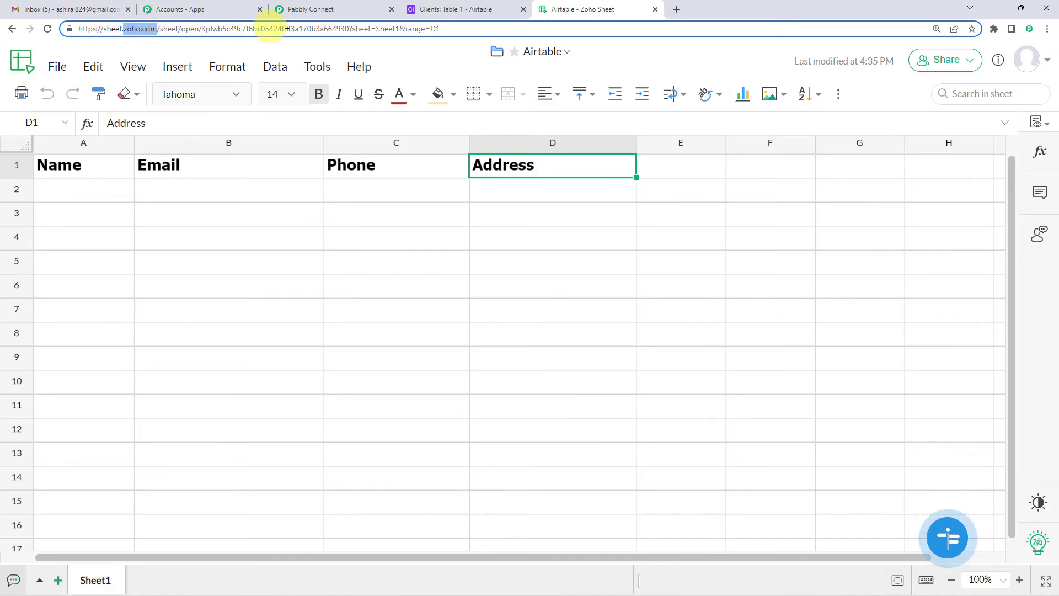
Return to Pabbly Connect, submit the Zoho account's domain, and authorize Pabbly Connect to access Zoho Sheet
left_click(331, 9)
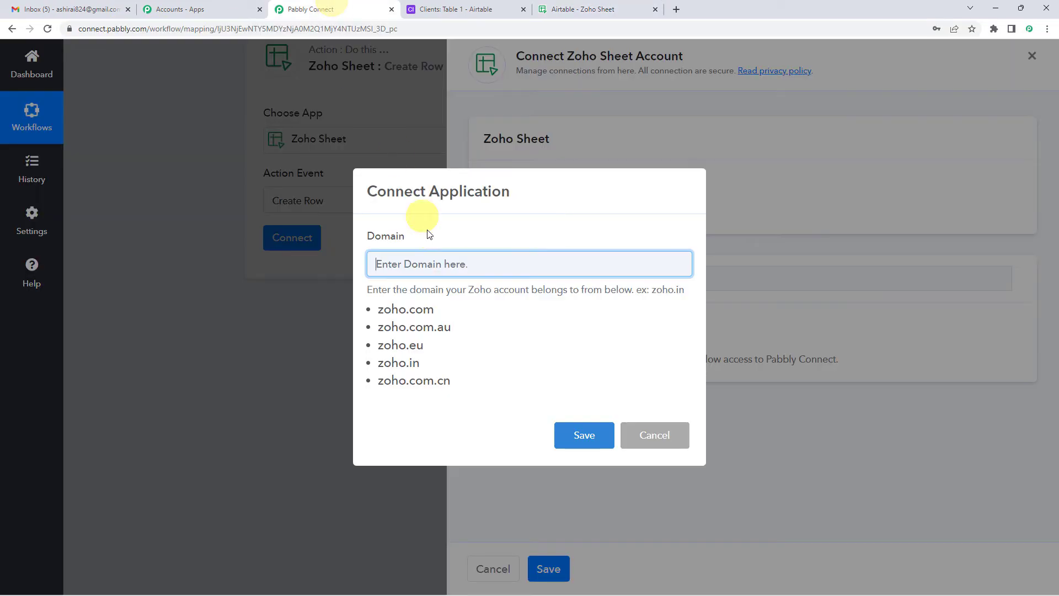
left_click(586, 435)
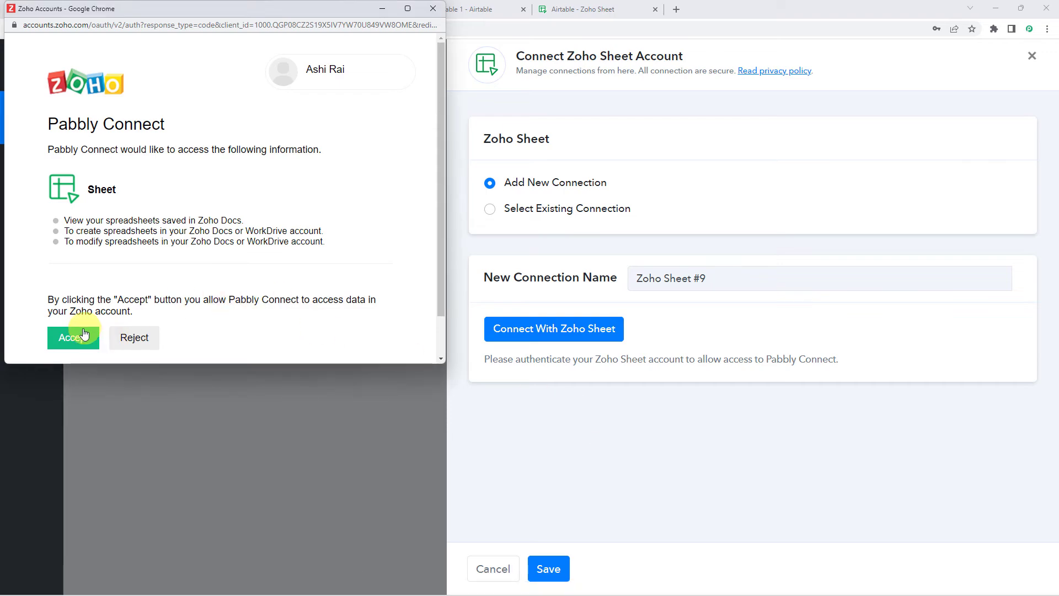
left_click(79, 341)
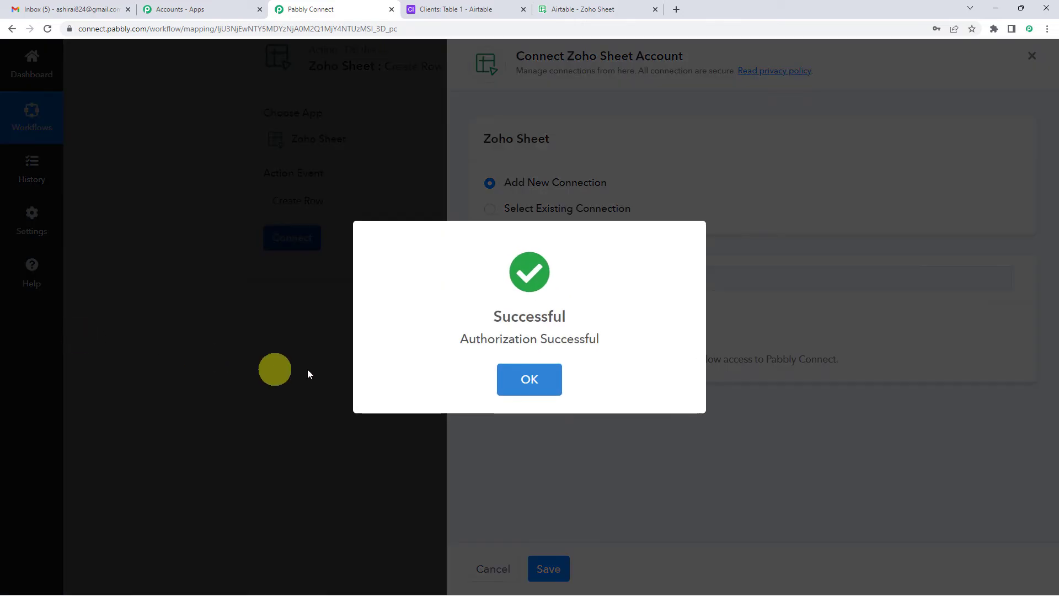
left_click(521, 379)
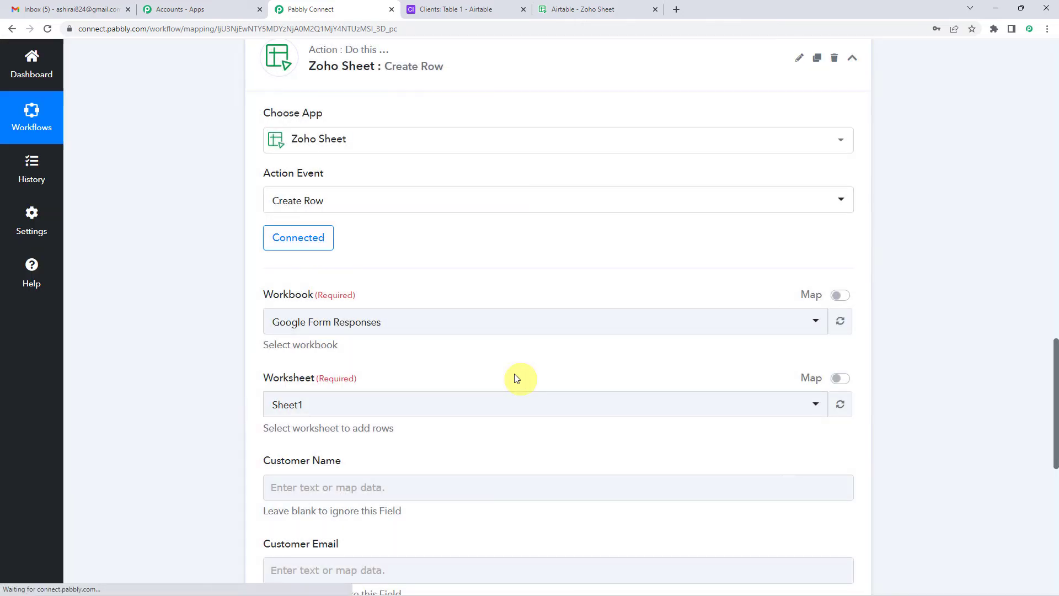
Select Airtable as the workbook for the Create Row action and check it against the workbook in Zoho Sheet
scroll(438, 248, "down", 2)
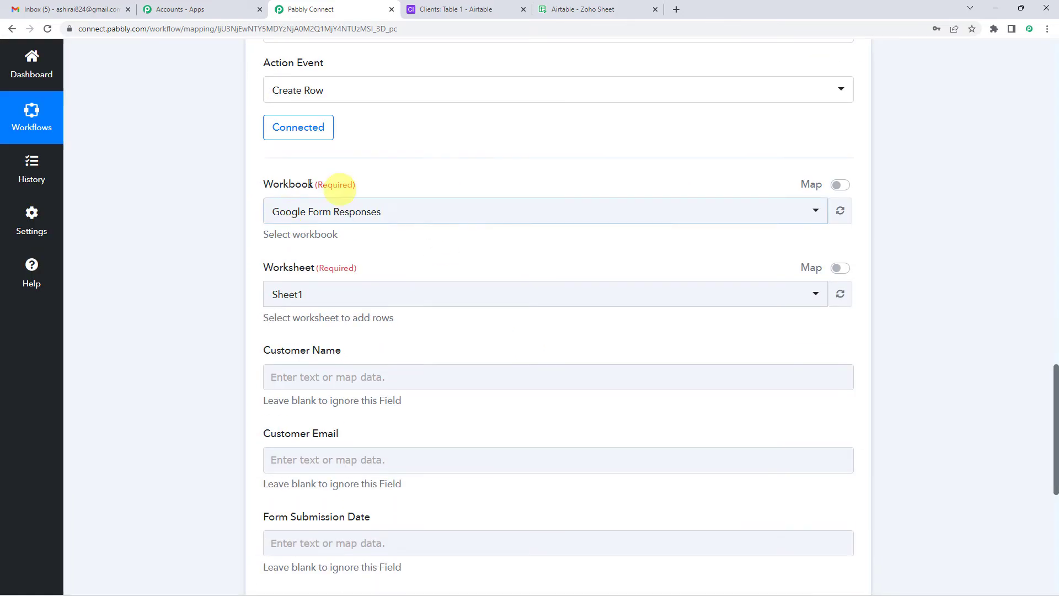
left_click(338, 211)
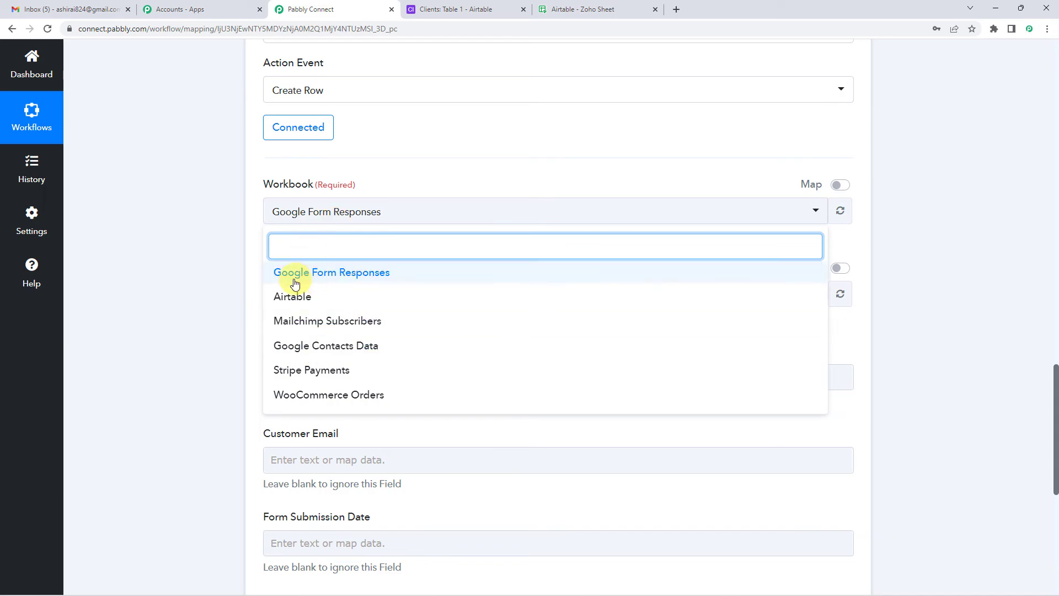
left_click(292, 298)
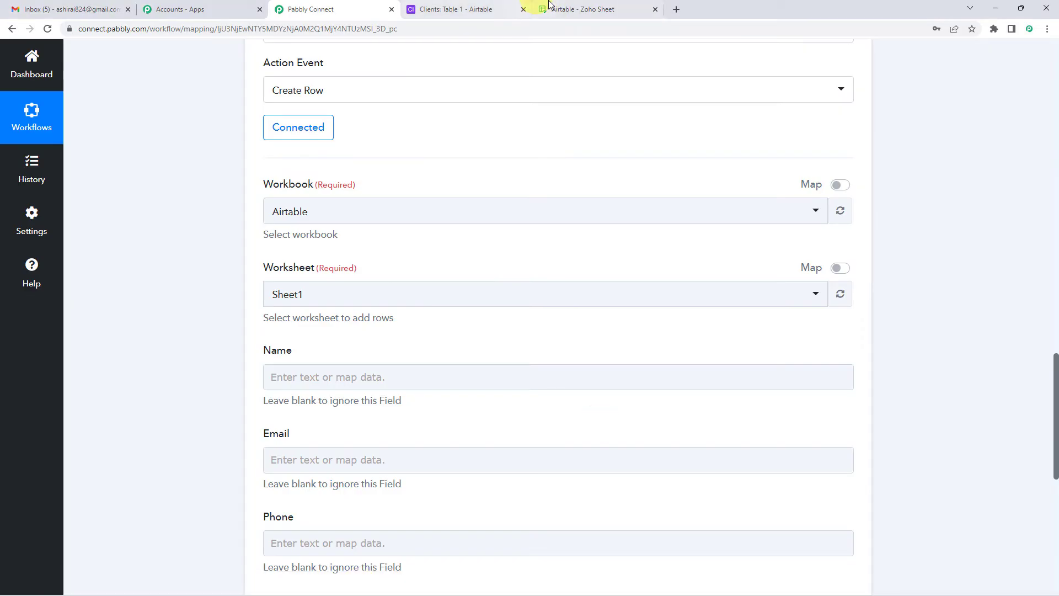
left_click(549, 6)
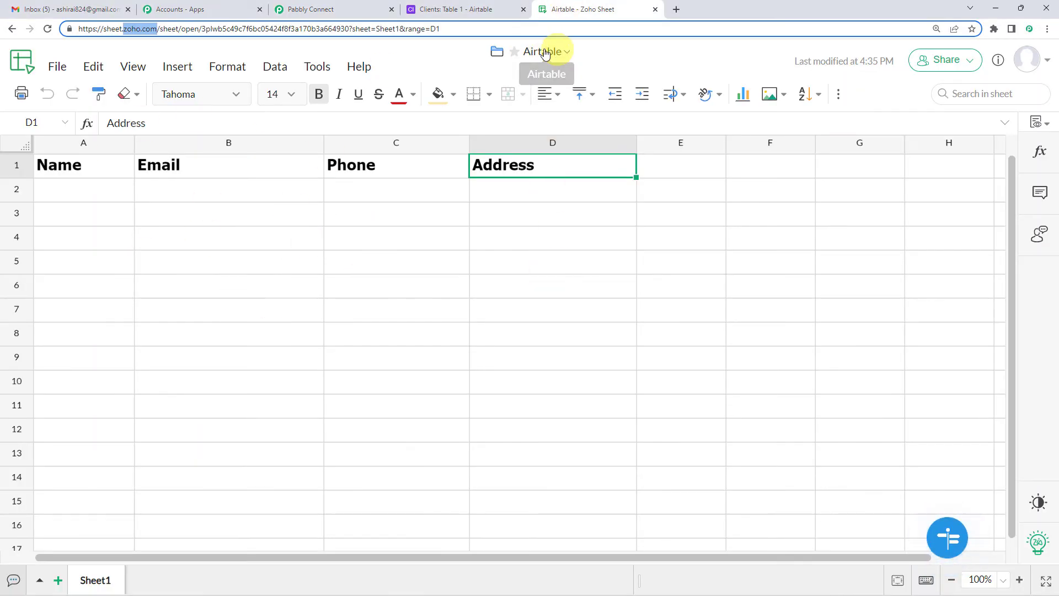
Return to Pabbly Connect, select Sheet1 as the worksheet for the Create Row action, and check it against the workbook in Zoho Sheet
left_click(120, 192)
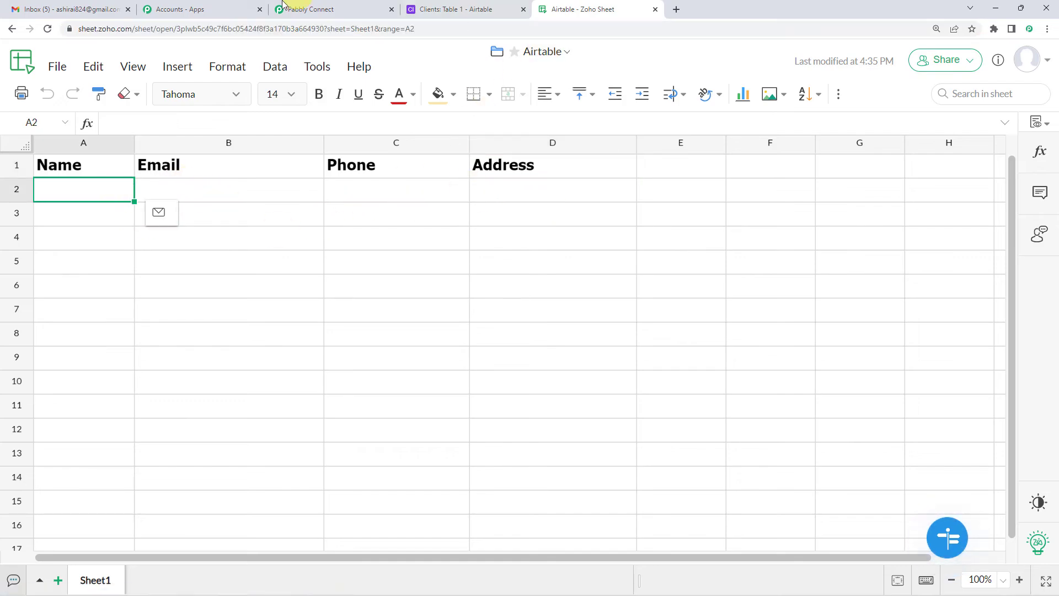
left_click(317, 12)
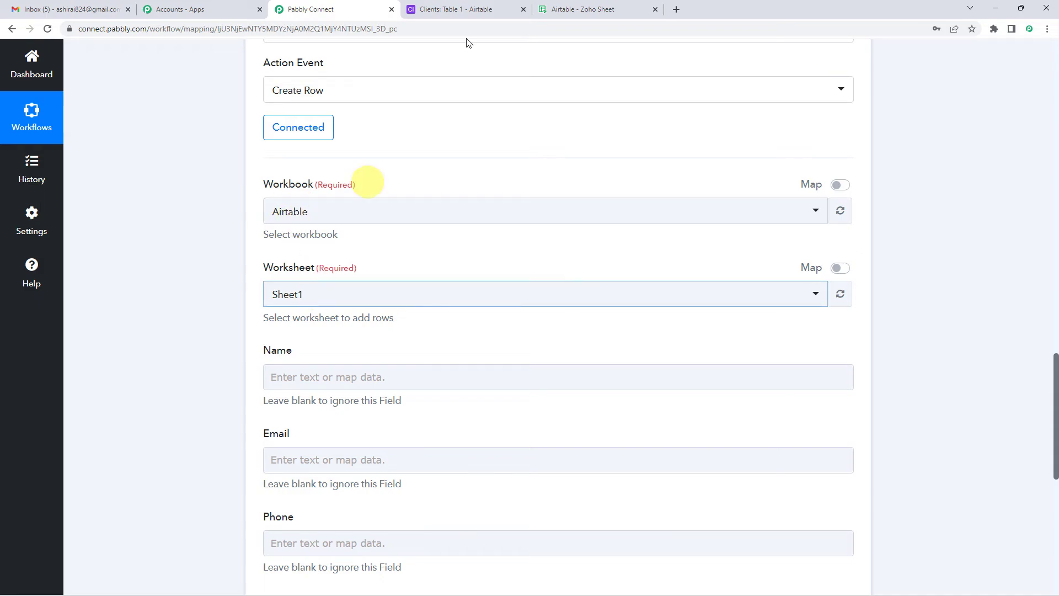
left_click(589, 8)
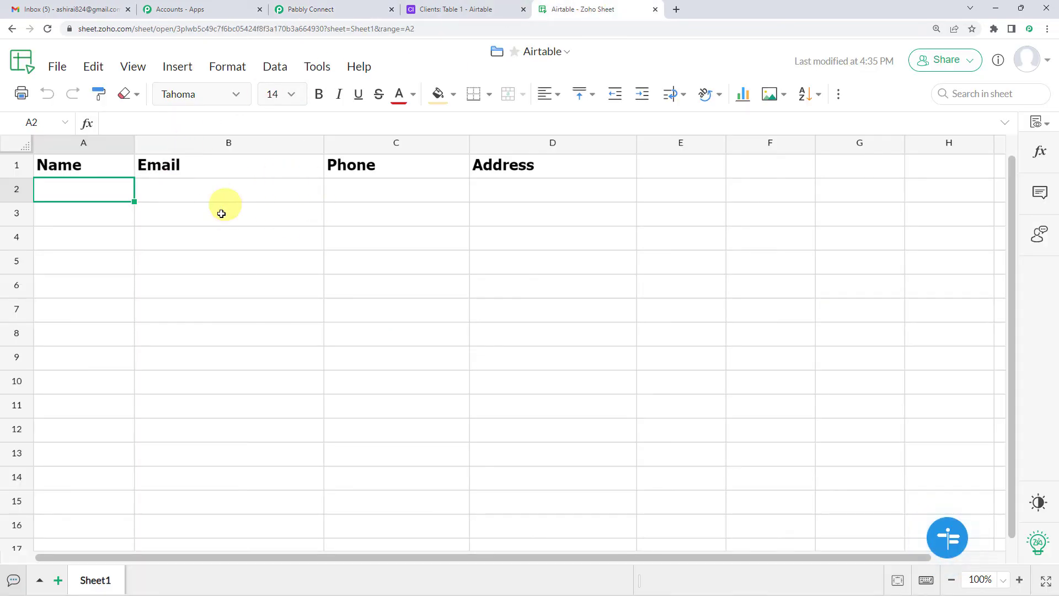
Return to Pabbly Connect and map the Create Row action's Name field to Fields Name from the Airtable New Record step
left_click(344, 5)
scroll(245, 259, "down", 3)
left_click(342, 208)
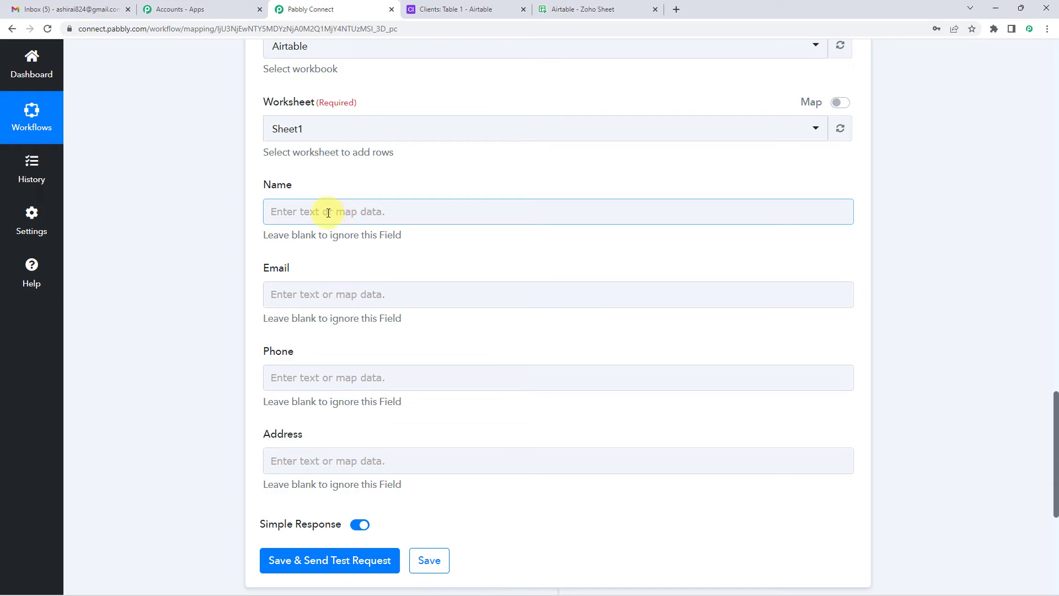
left_click(329, 213)
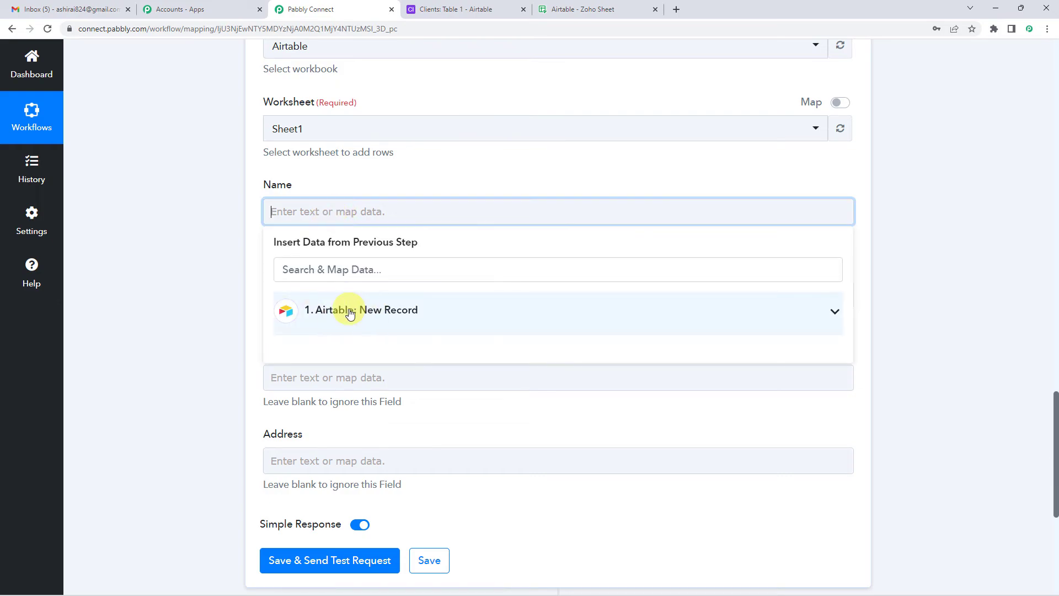
left_click(349, 312)
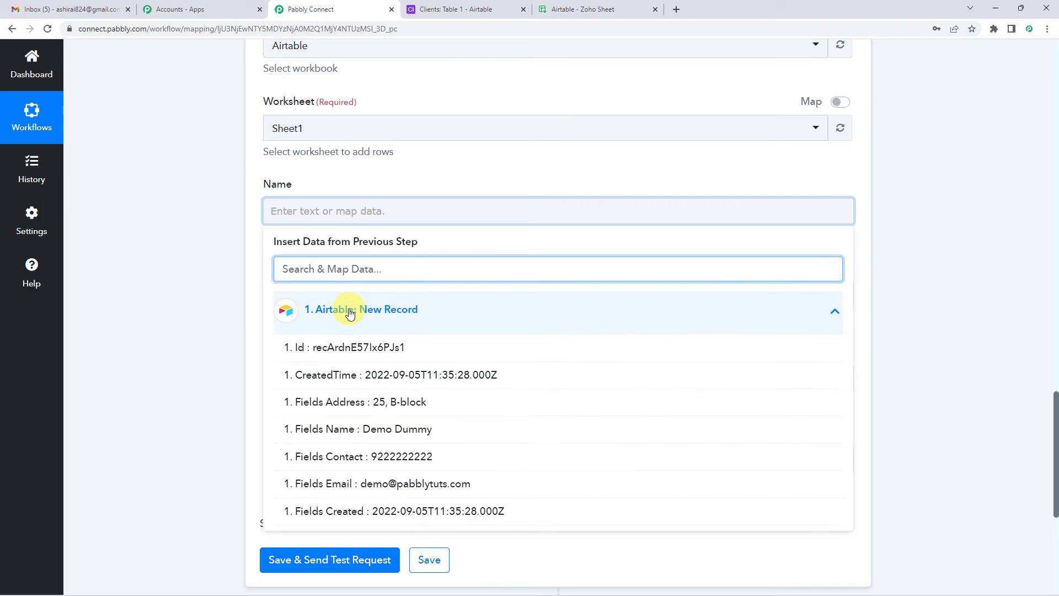
scroll(386, 342, "down", 1)
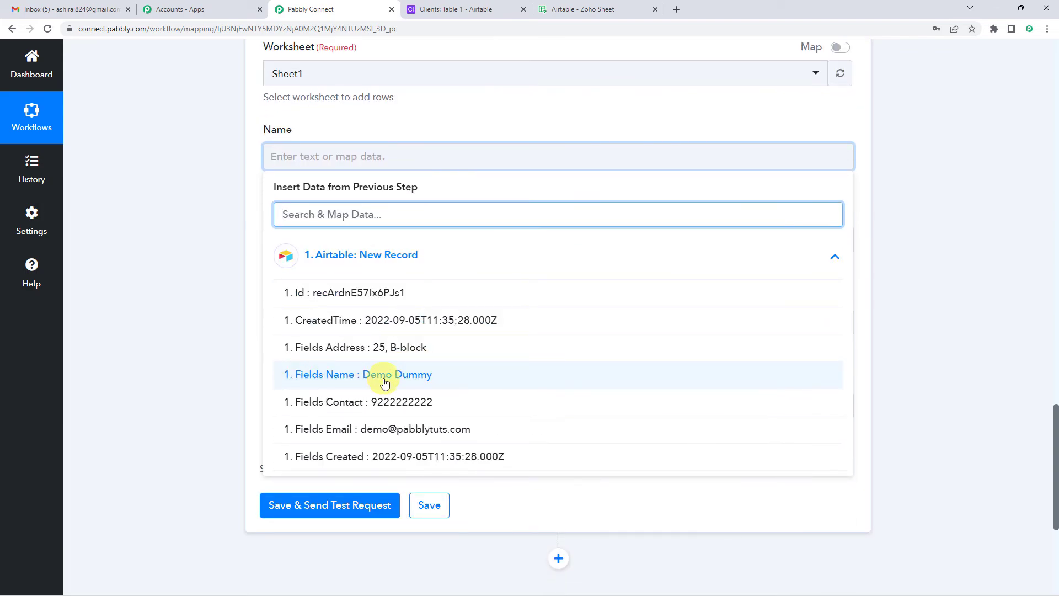
left_click(385, 382)
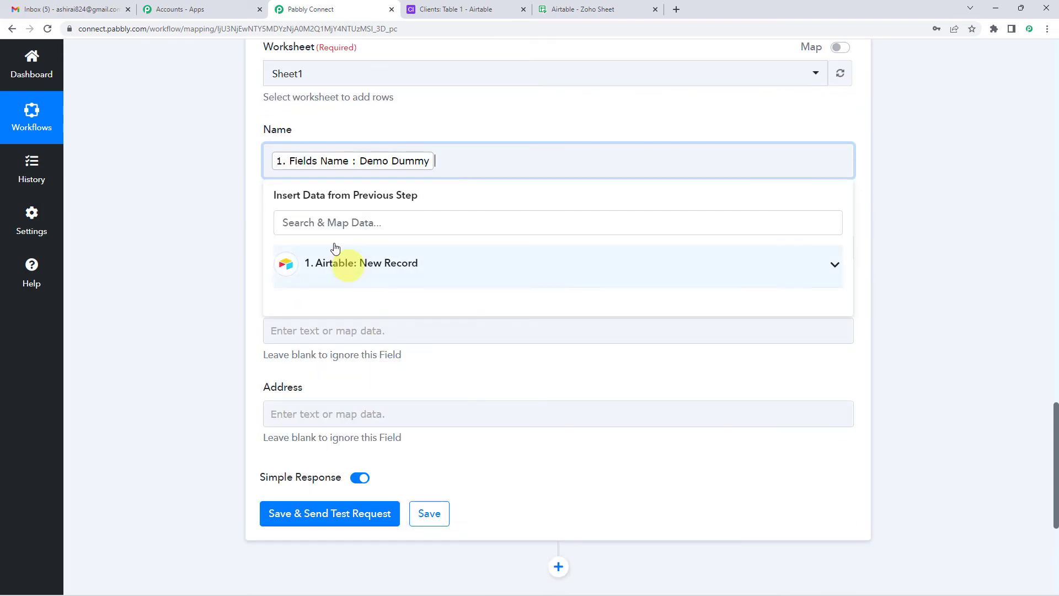
left_click(253, 199)
Review the Airtable trigger's settings and received response, and compare them with the data offered for mapping in the Name field
left_click(482, 157)
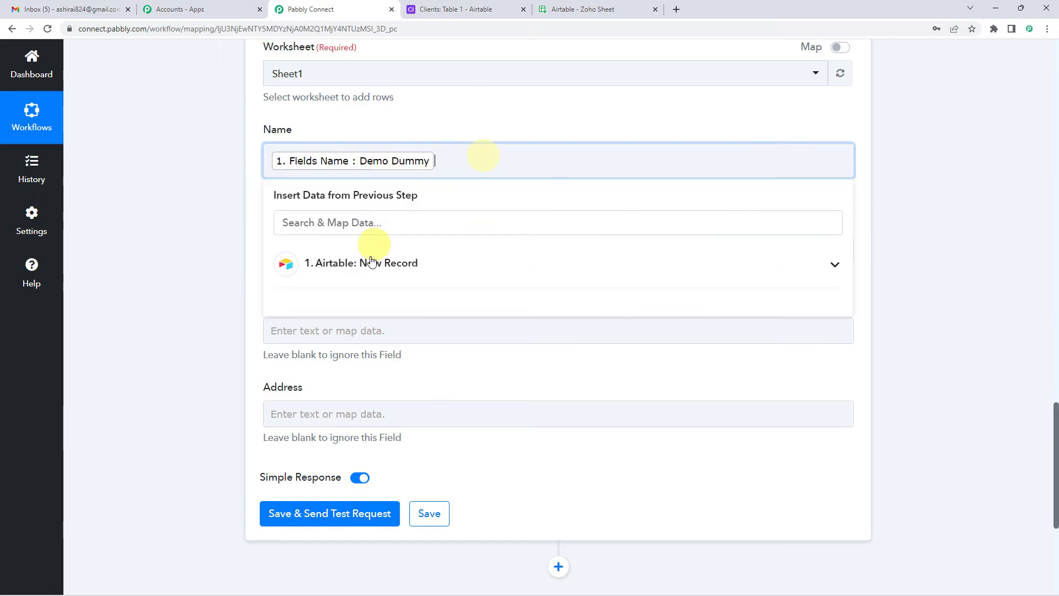
left_click(359, 263)
left_click(256, 256)
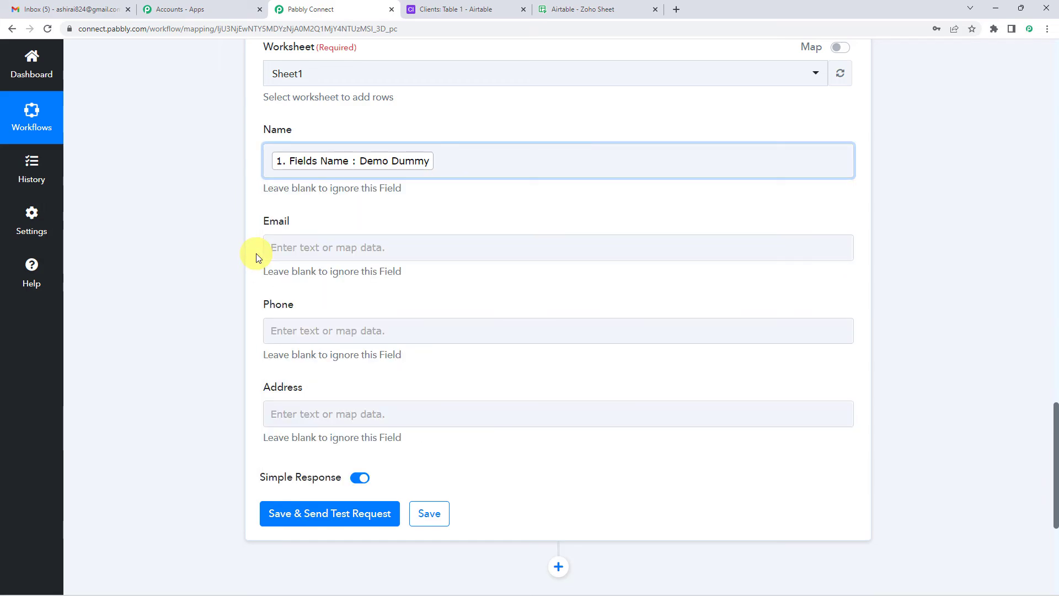
scroll(257, 257, "up", 12)
scroll(256, 257, "up", 15)
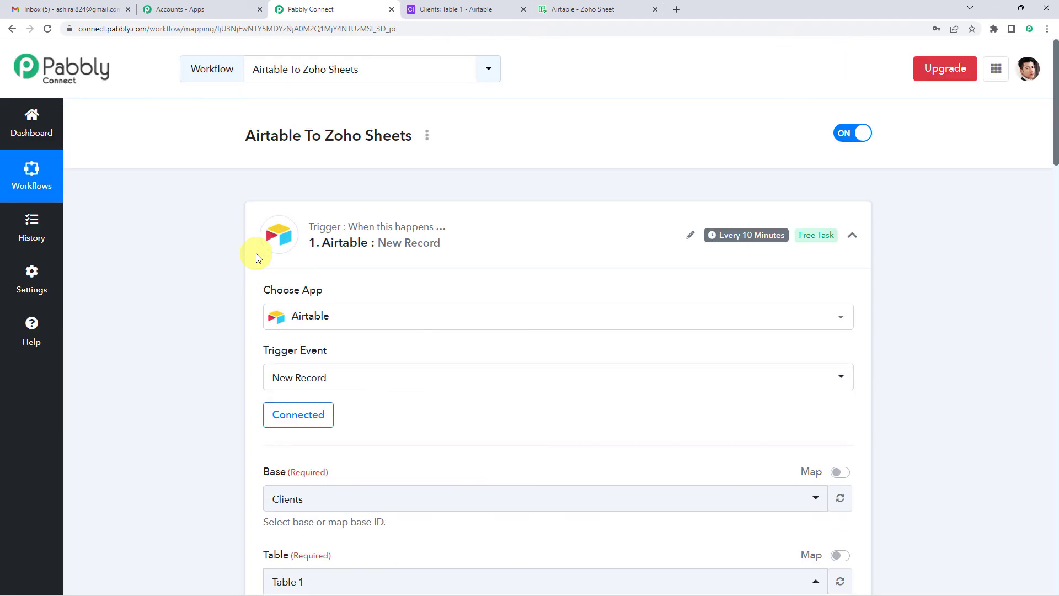
scroll(256, 255, "down", 4)
scroll(257, 257, "down", 4)
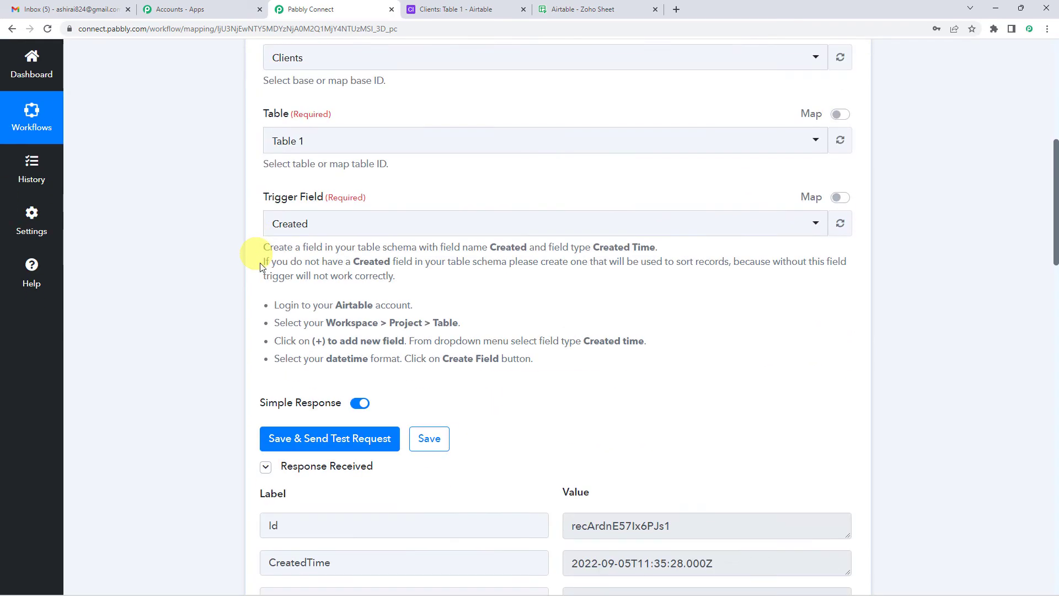
scroll(476, 196, "down", 7)
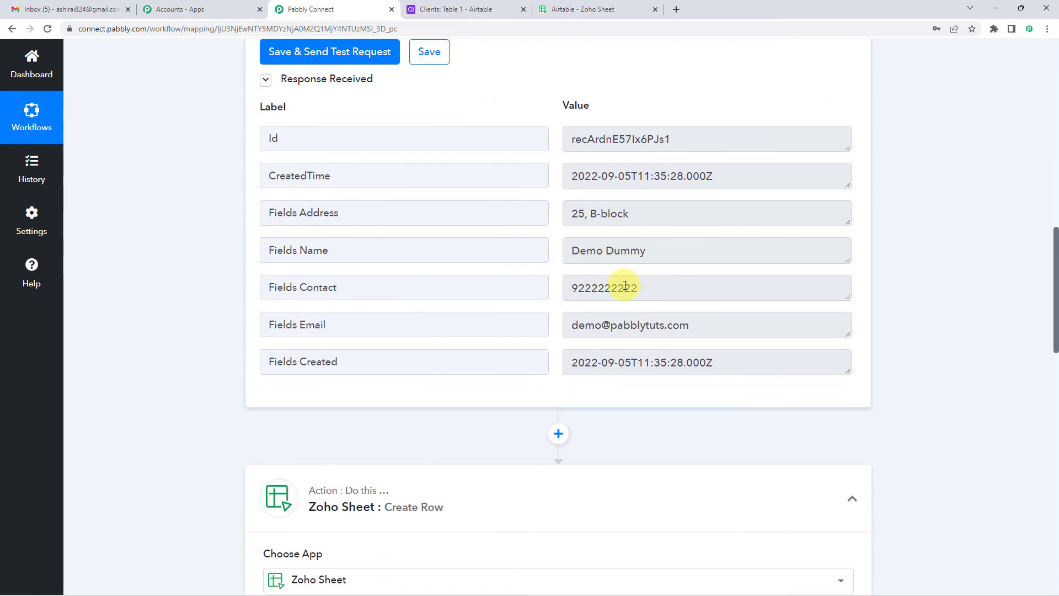
scroll(627, 205, "down", 2)
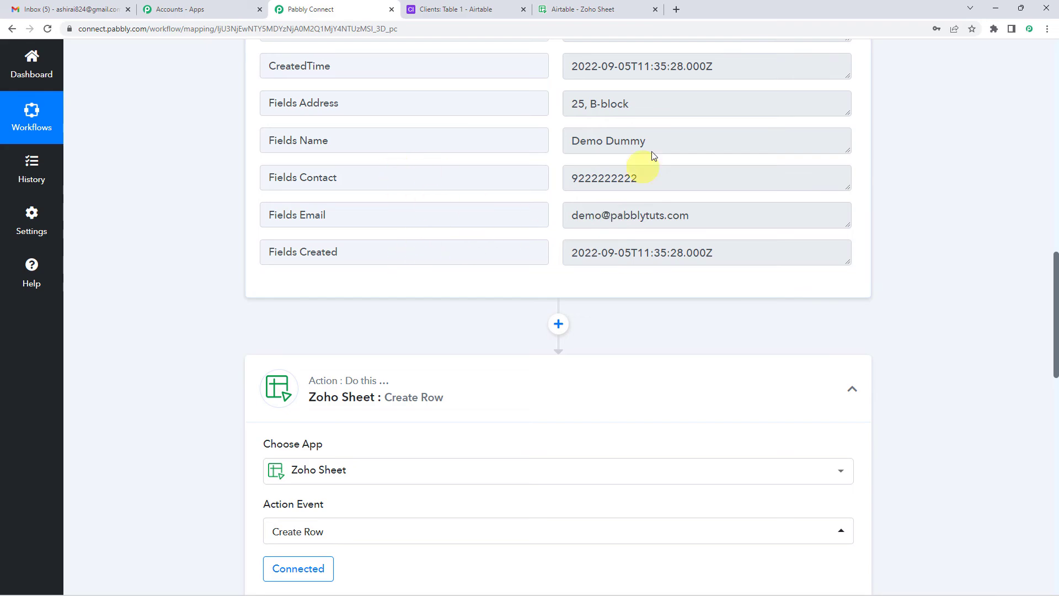
scroll(230, 307, "down", 12)
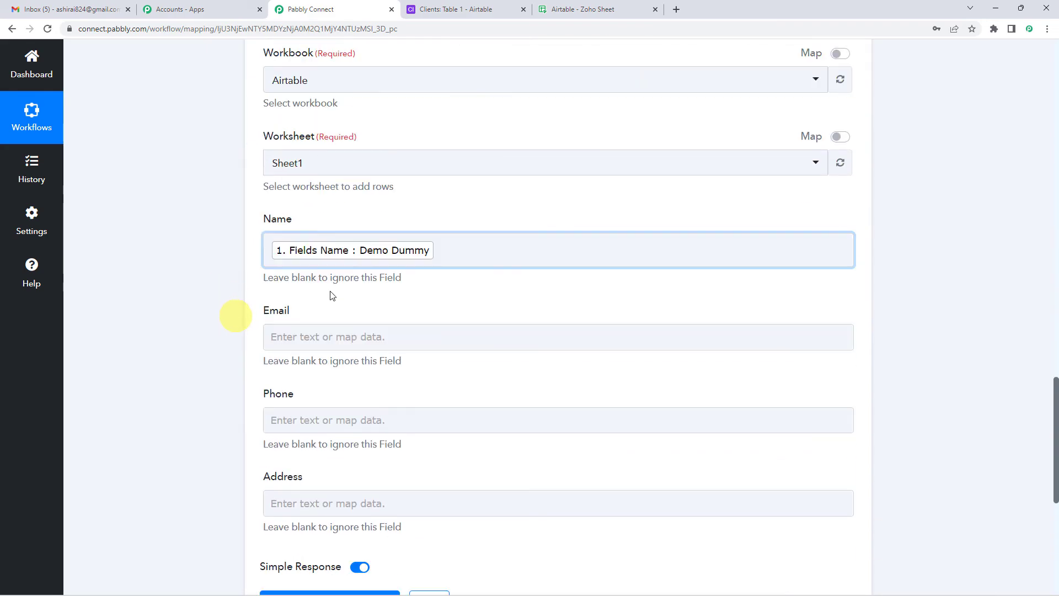
left_click(466, 161)
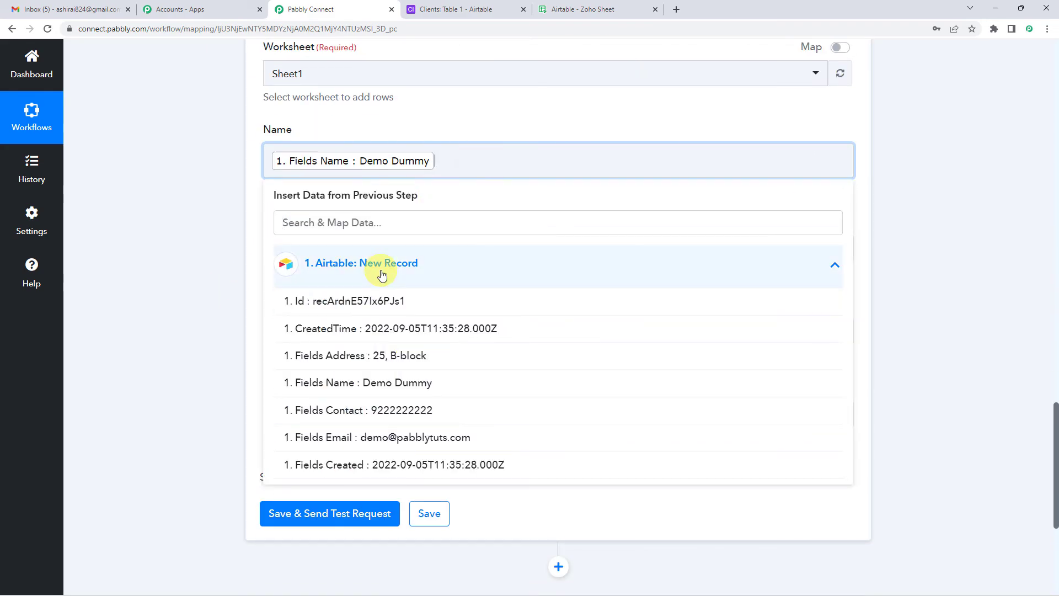
left_click(374, 265)
left_click(255, 173)
Map the Email field to Fields Email and the Phone field to Fields Contact from the Airtable New Record step
scroll(255, 173, "down", 2)
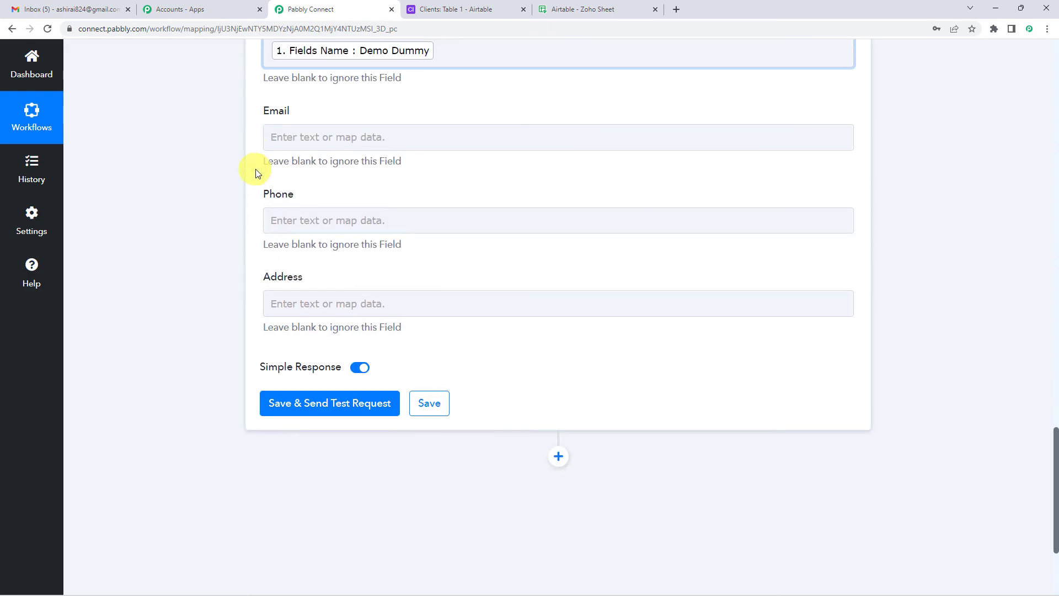
left_click(331, 138)
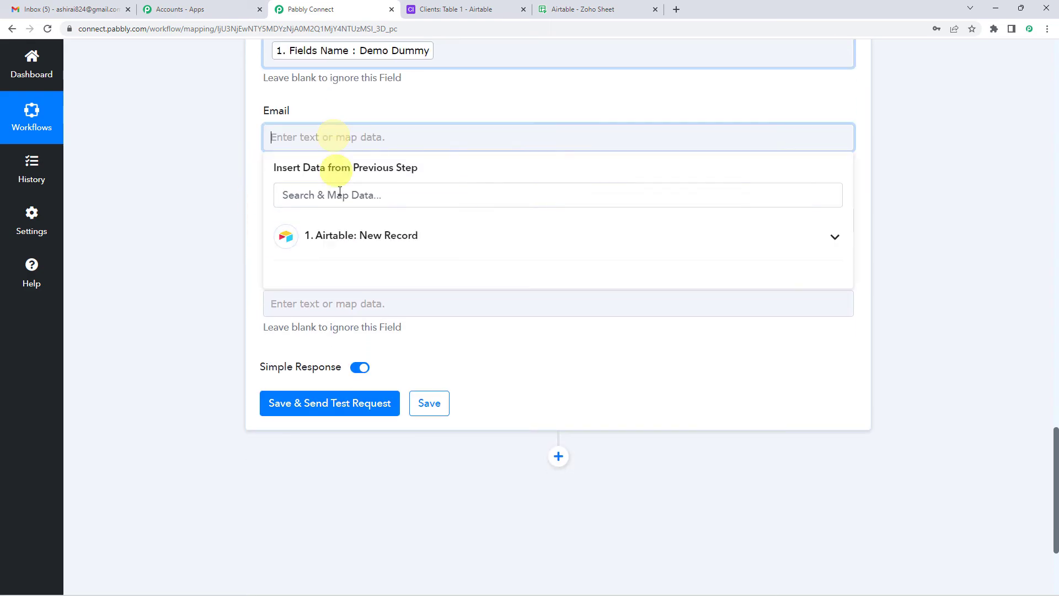
left_click(342, 234)
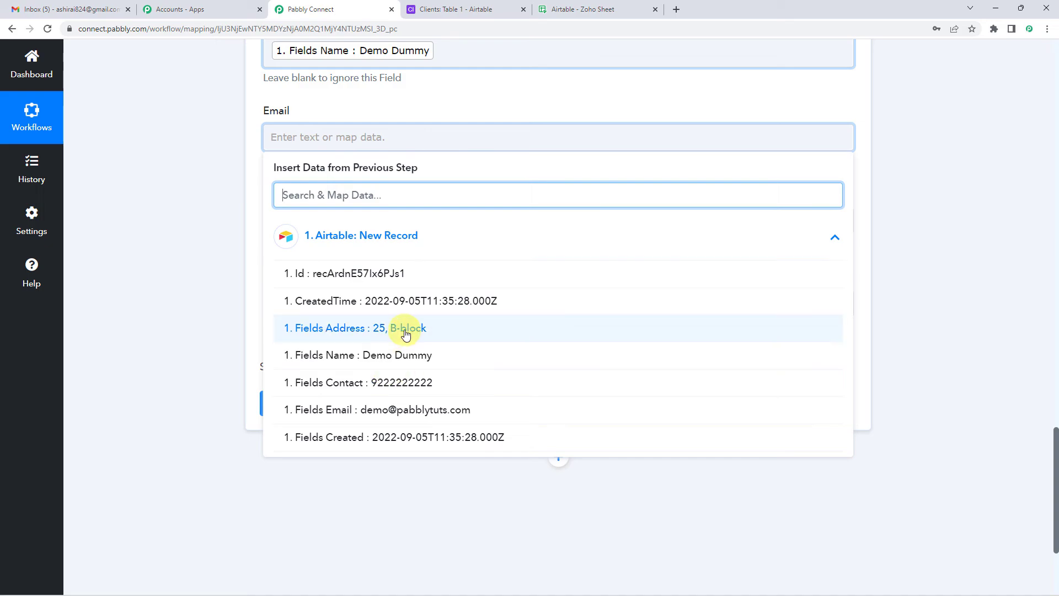
left_click(411, 410)
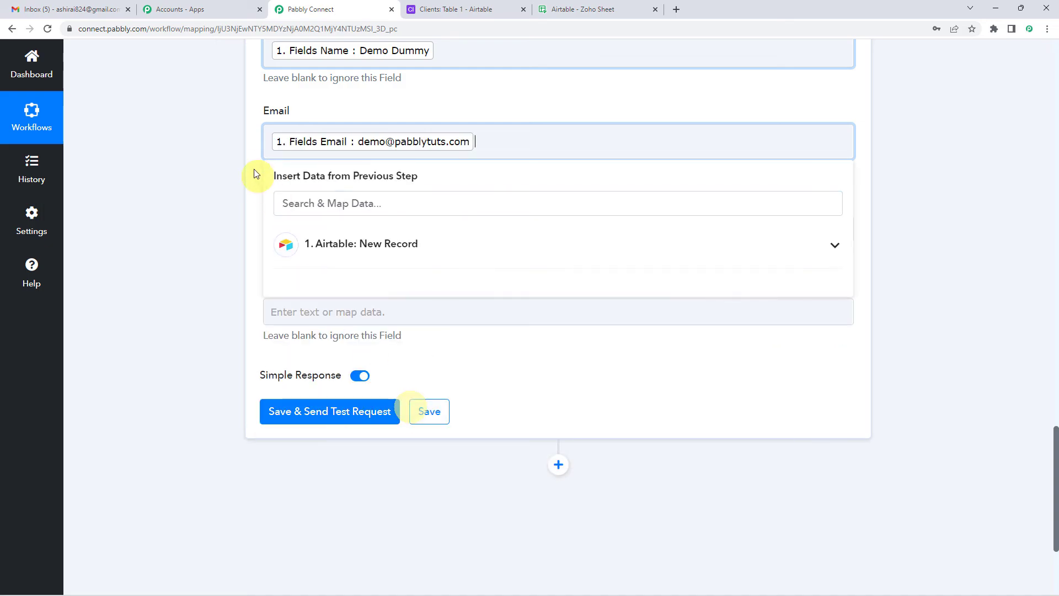
left_click(309, 228)
left_click(343, 330)
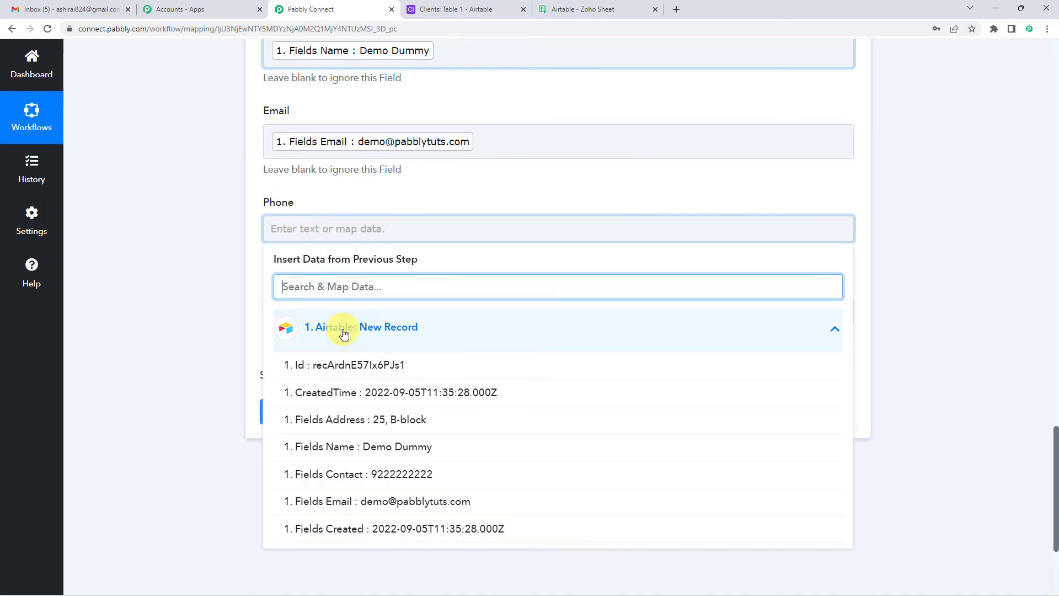
left_click(391, 475)
Map the Address field to Fields Address from the Airtable New Record step
scroll(253, 236, "down", 2)
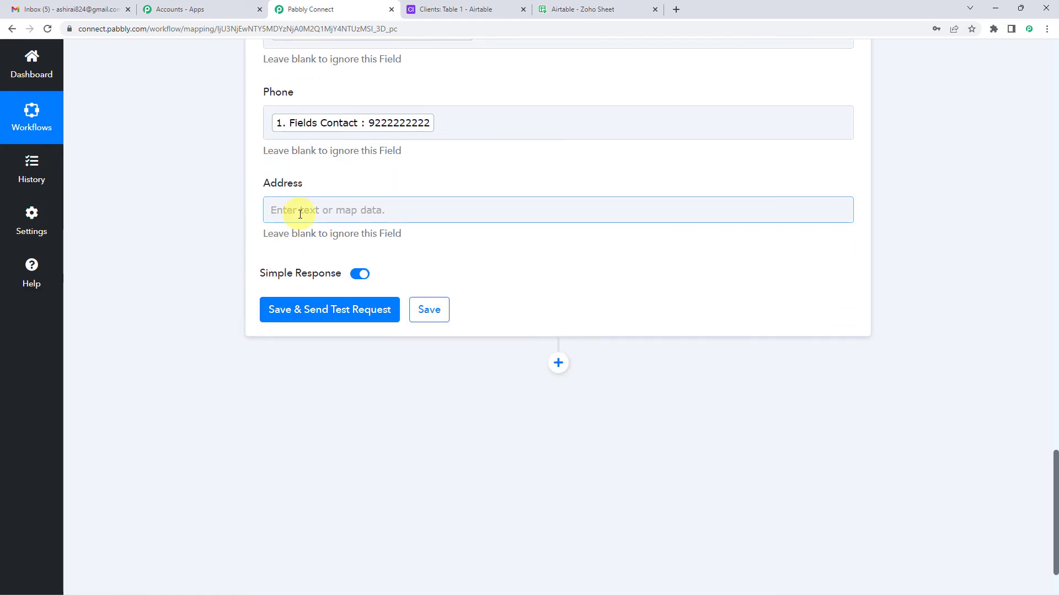
left_click(300, 214)
left_click(343, 308)
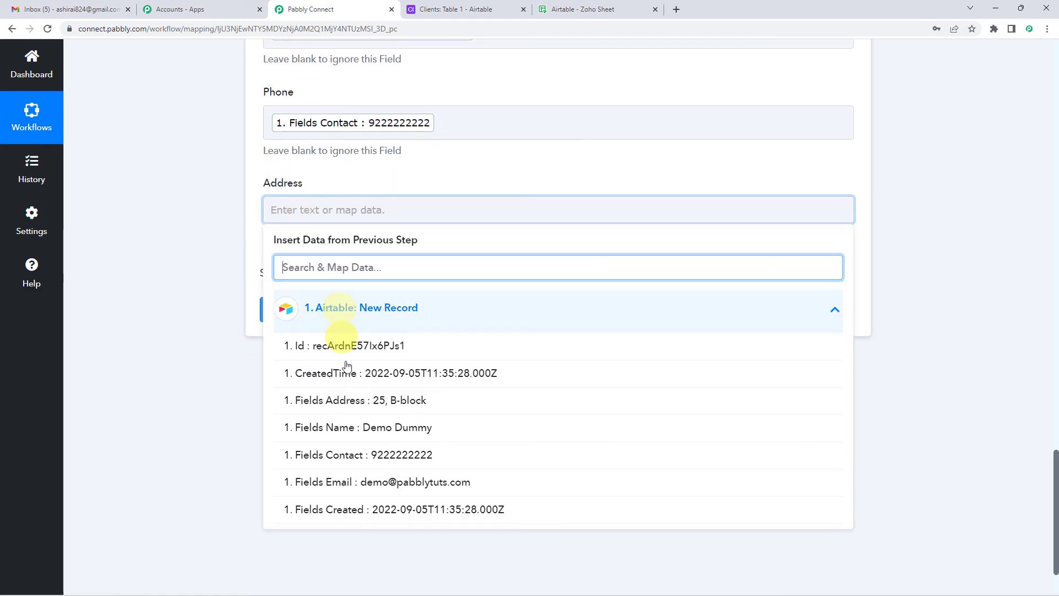
left_click(353, 405)
left_click(247, 228)
Look over the records in Airtable's Clients table, return to Pabbly Connect, and review the Create Row action's field mappings
scroll(247, 227, "up", 4)
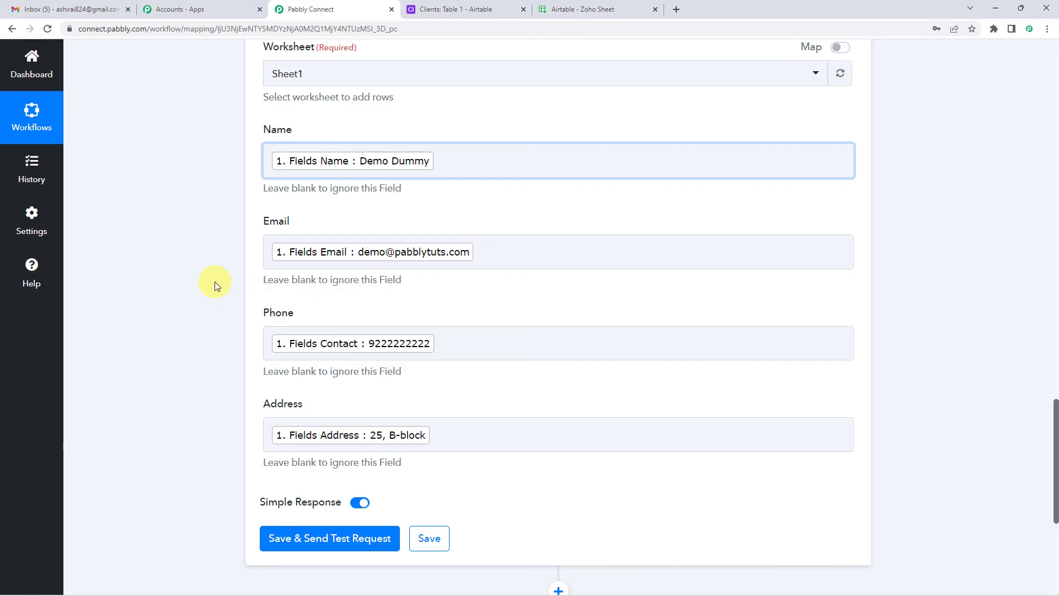
scroll(213, 284, "up", 2)
left_click(436, 9)
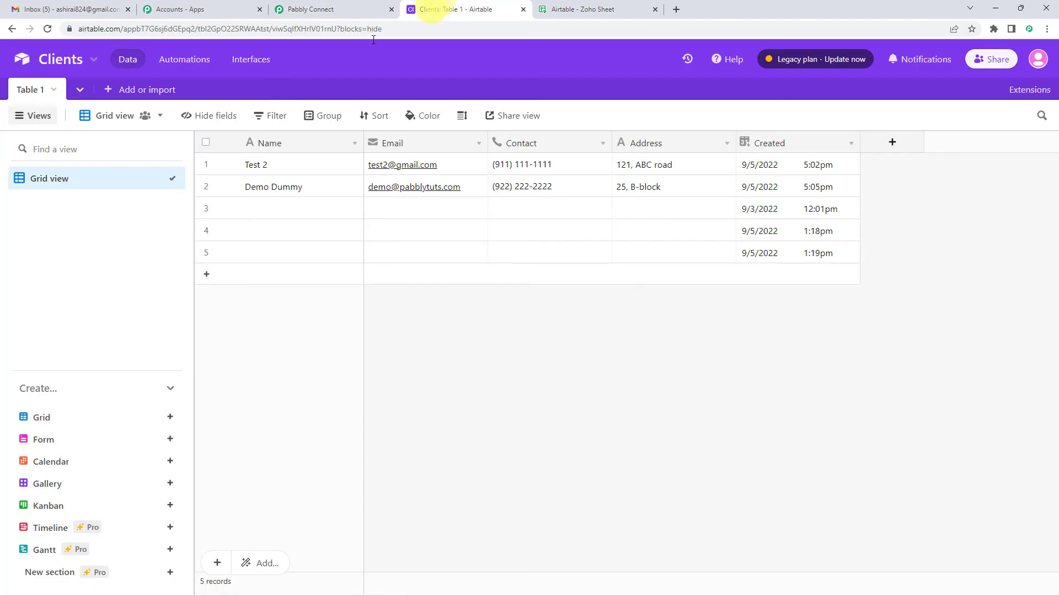
left_click(270, 205)
left_click(424, 211)
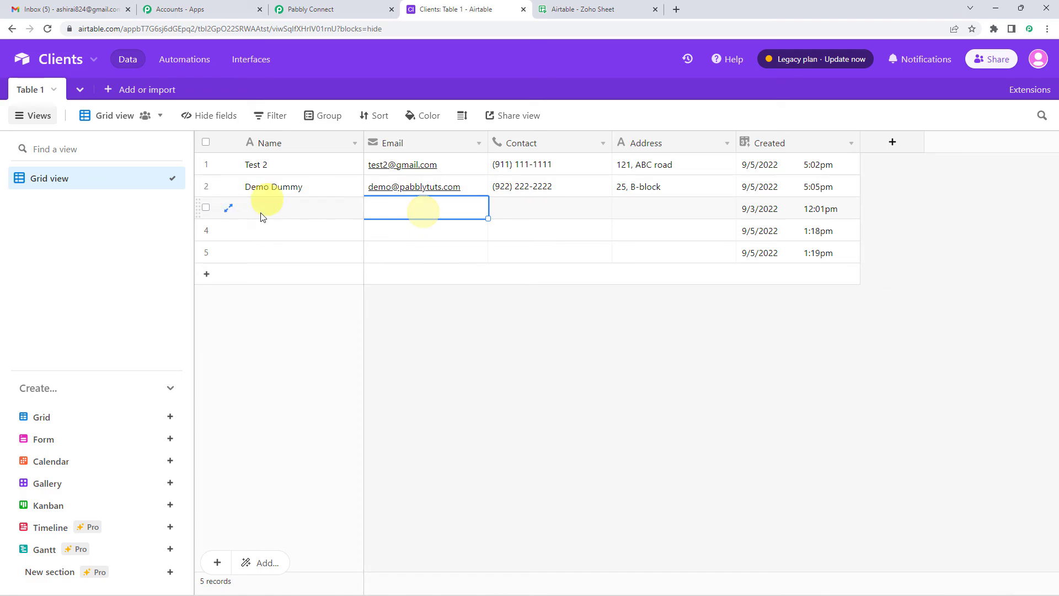
left_click(356, 6)
scroll(218, 217, "up", 5)
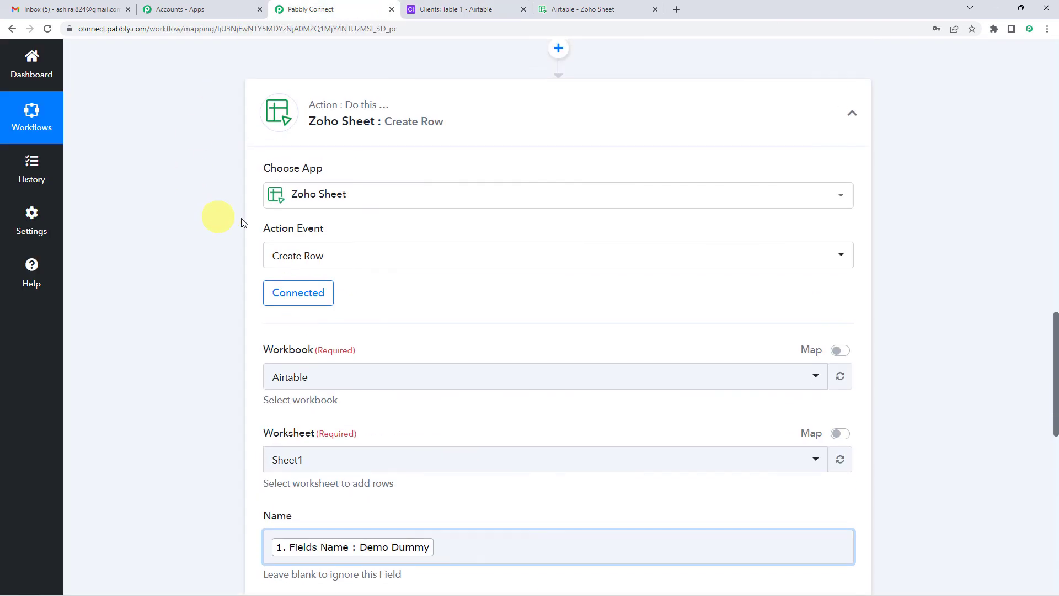
scroll(177, 283, "down", 9)
scroll(276, 158, "up", 2)
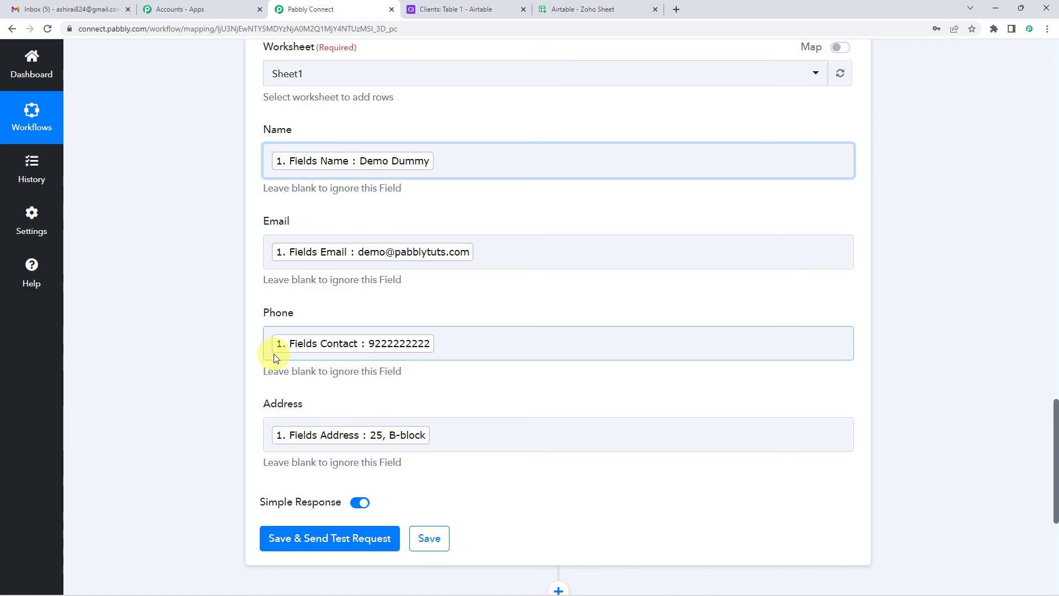
Save the Create Row action with a test request and examine the response received from Zoho Sheet
scroll(274, 356, "down", 1)
scroll(326, 353, "down", 1)
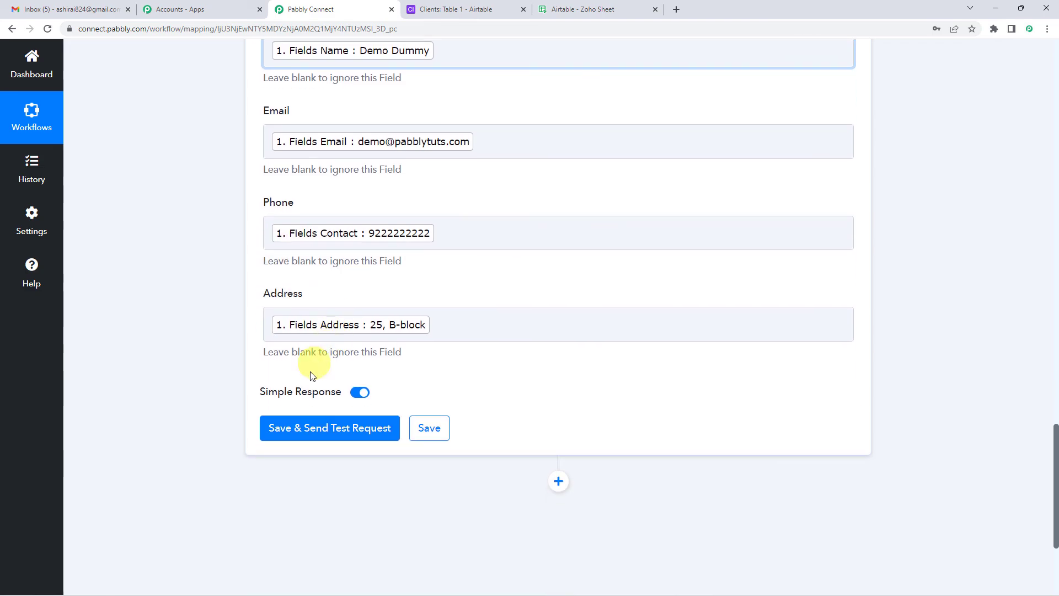
left_click(279, 434)
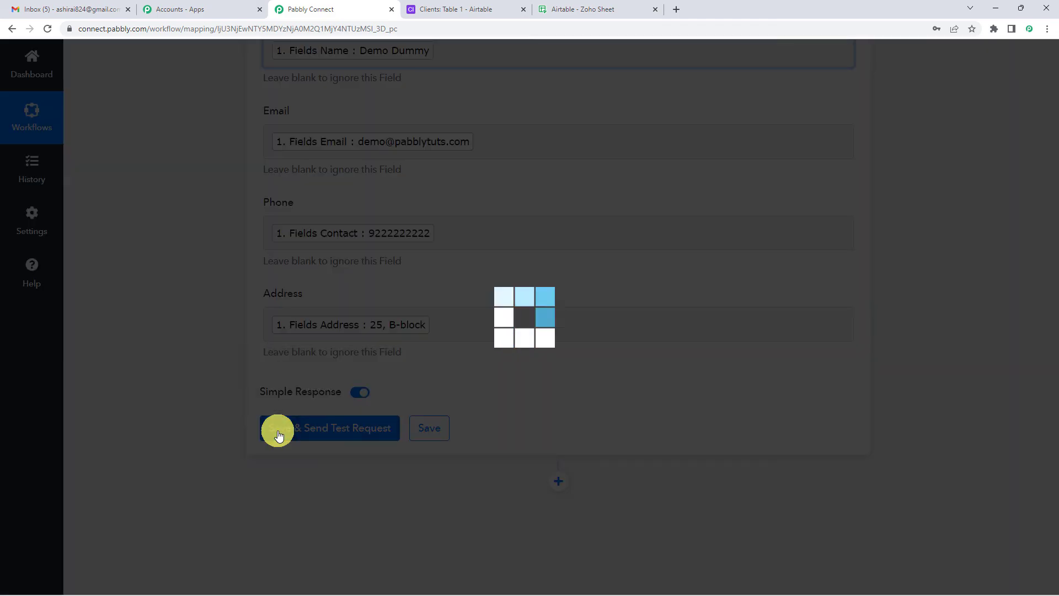
scroll(278, 431, "down", 1)
scroll(362, 329, "down", 3)
scroll(489, 218, "down", 3)
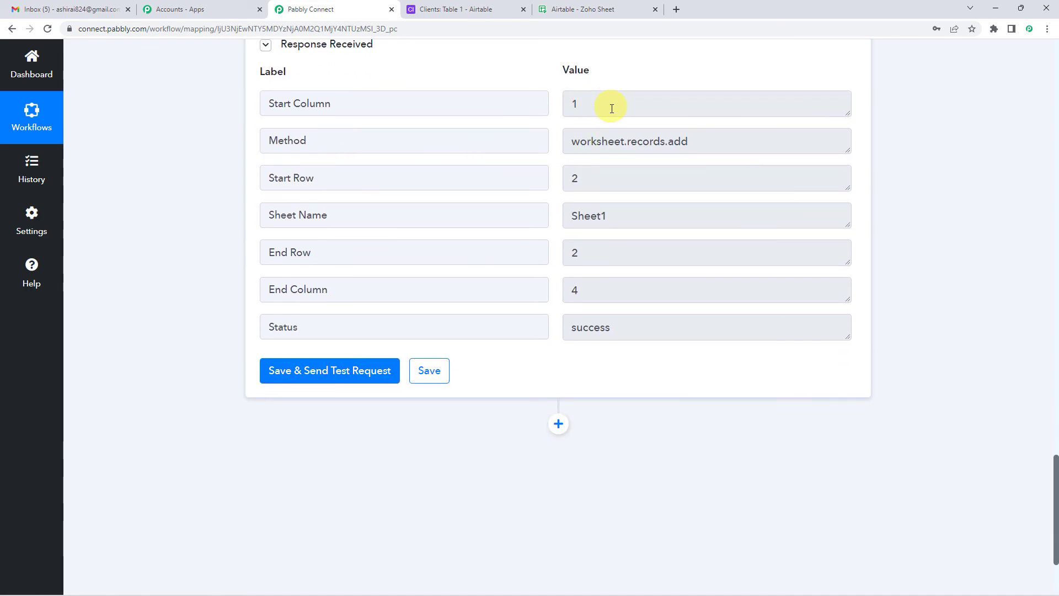
scroll(578, 212, "down", 2)
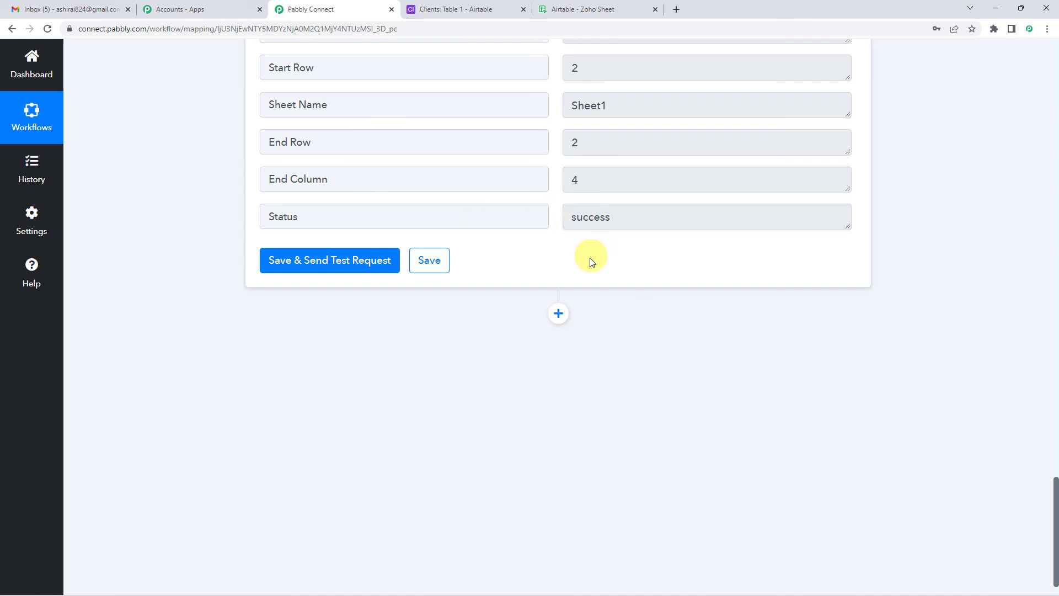
Review the mapped fields and check in Zoho Sheet for the row added to the Airtable workbook
scroll(588, 263, "up", 3)
scroll(589, 262, "up", 3)
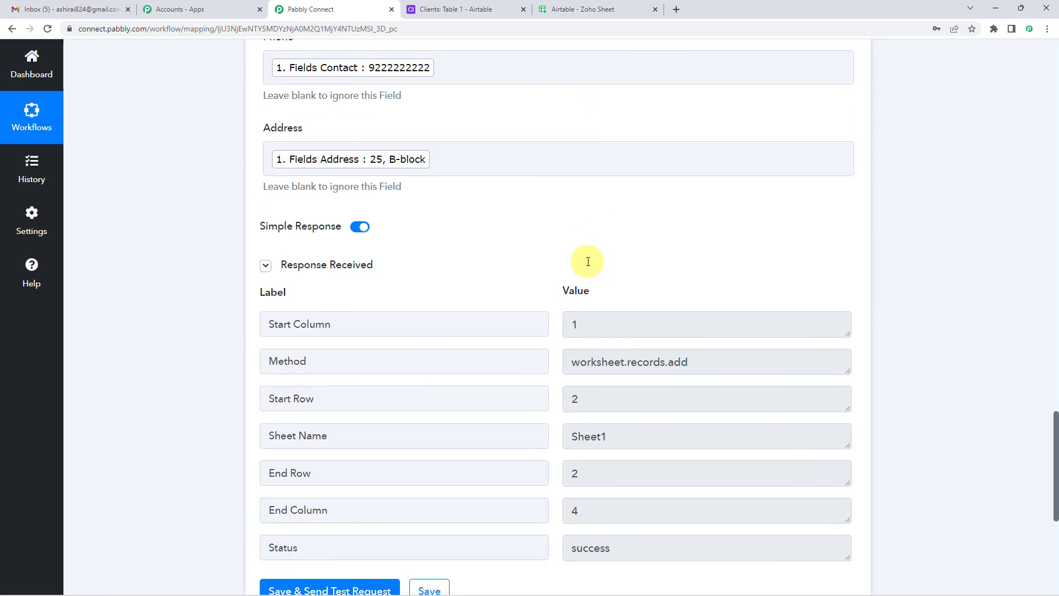
scroll(588, 262, "up", 3)
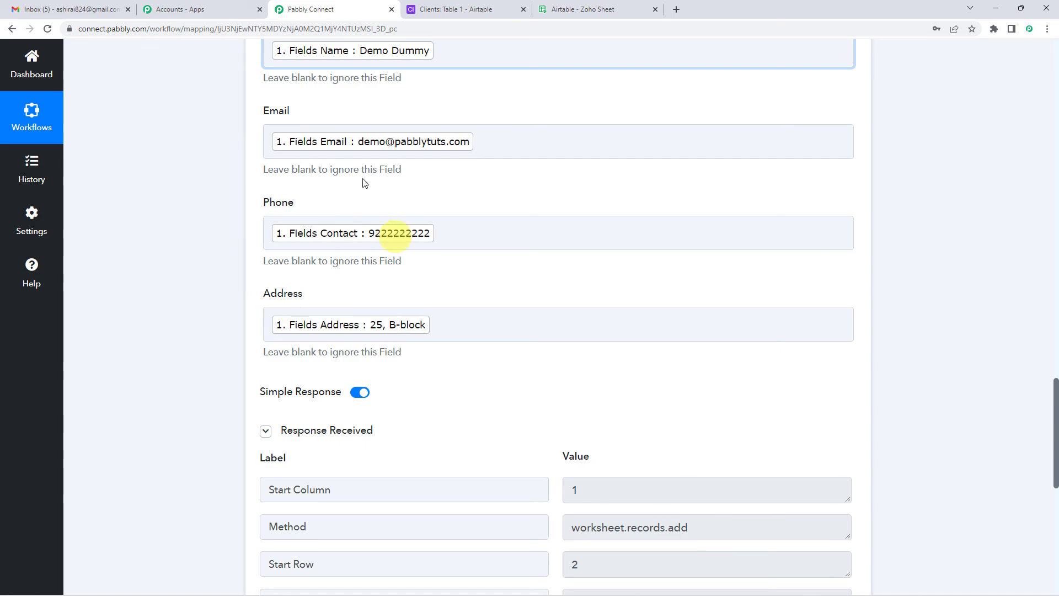
left_click(591, 12)
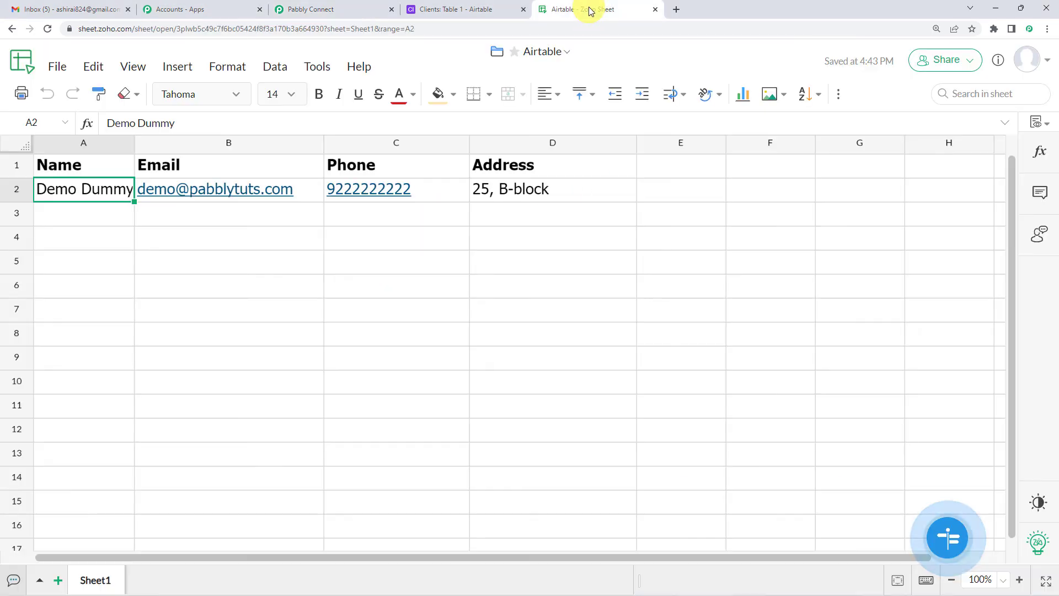
left_click(121, 374)
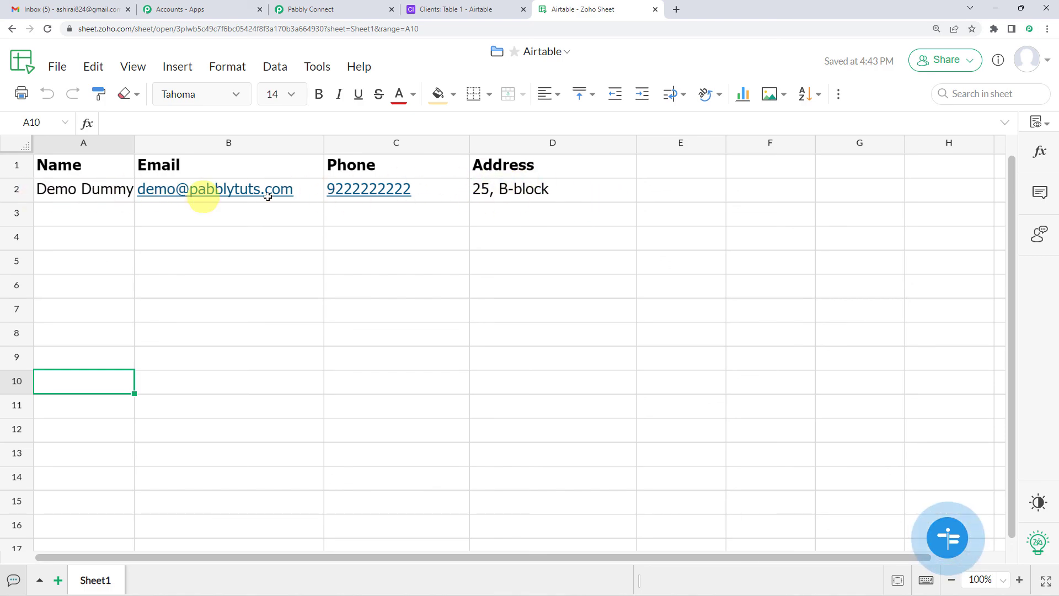
Return to Pabbly Connect and collapse both the Zoho Sheet action and the Airtable trigger in the workflow
left_click(323, 9)
scroll(181, 334, "up", 10)
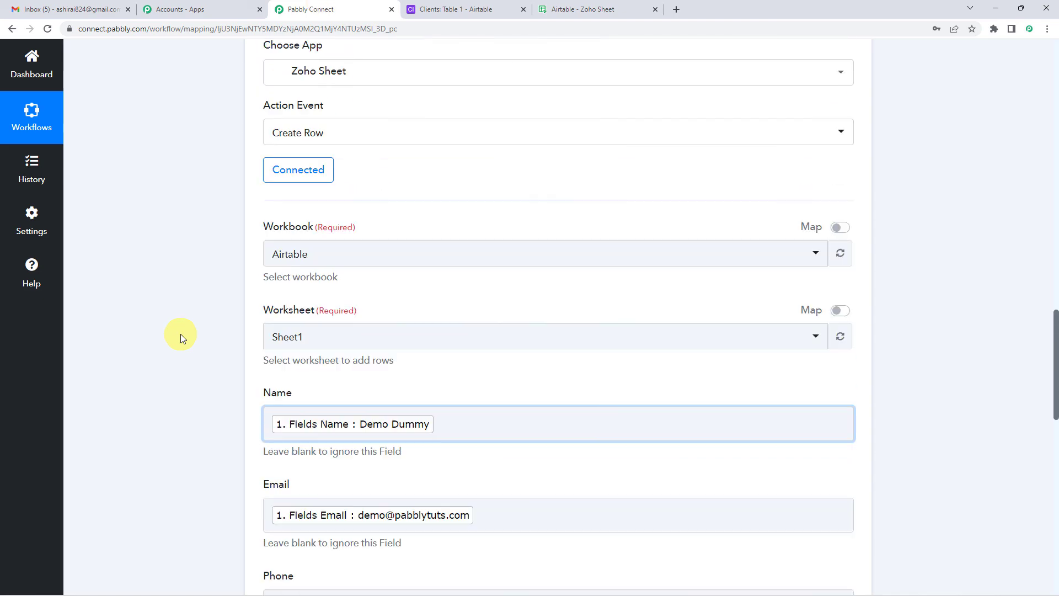
left_click(378, 175)
scroll(194, 310, "up", 15)
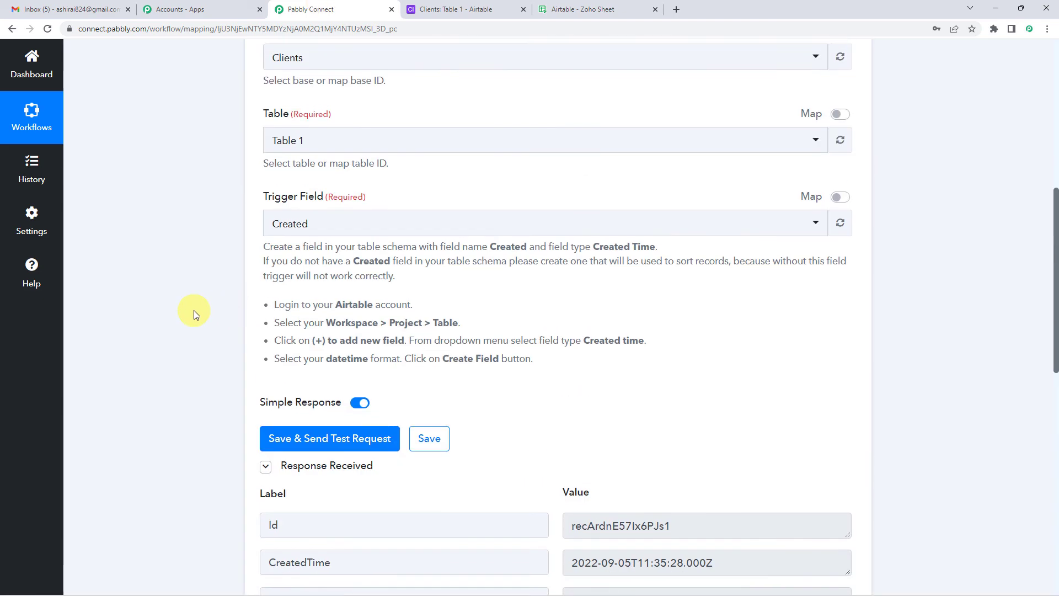
left_click(384, 244)
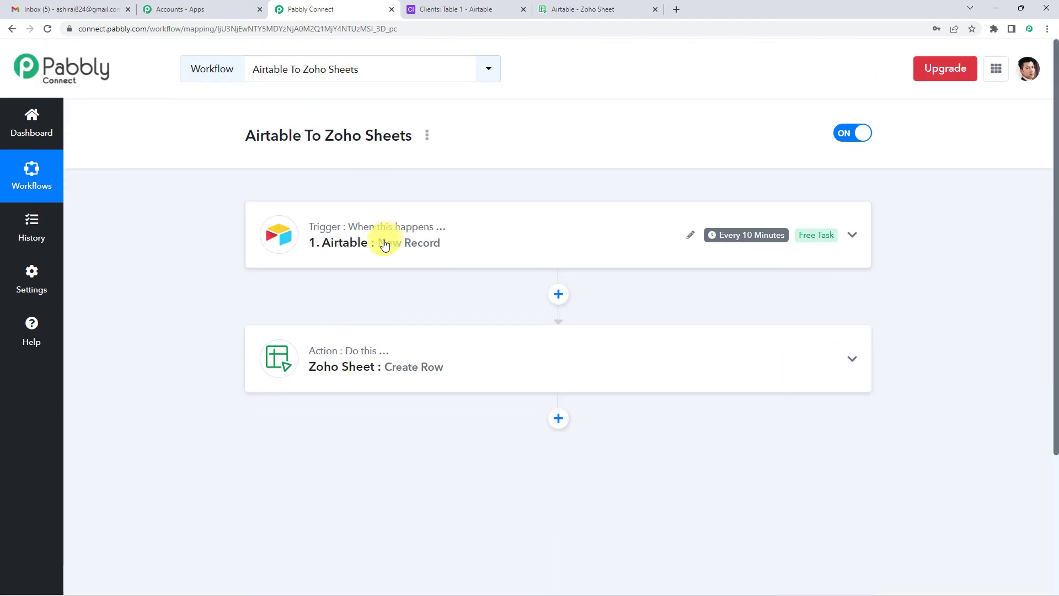